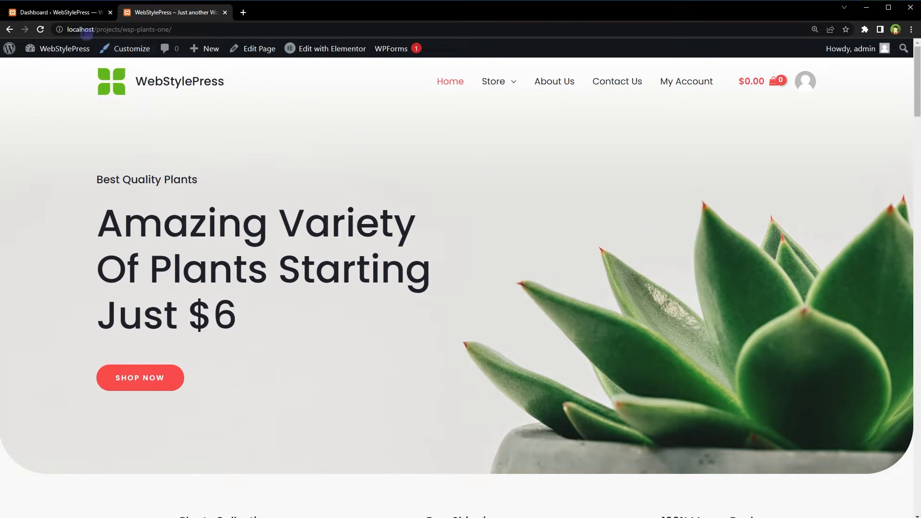
# - Search the WordPress plugin directory for "Live sales notification for WooCommerce" from the site's admin dashboard
pyautogui.click(65, 13)
pyautogui.scroll(-1, 355, 332)
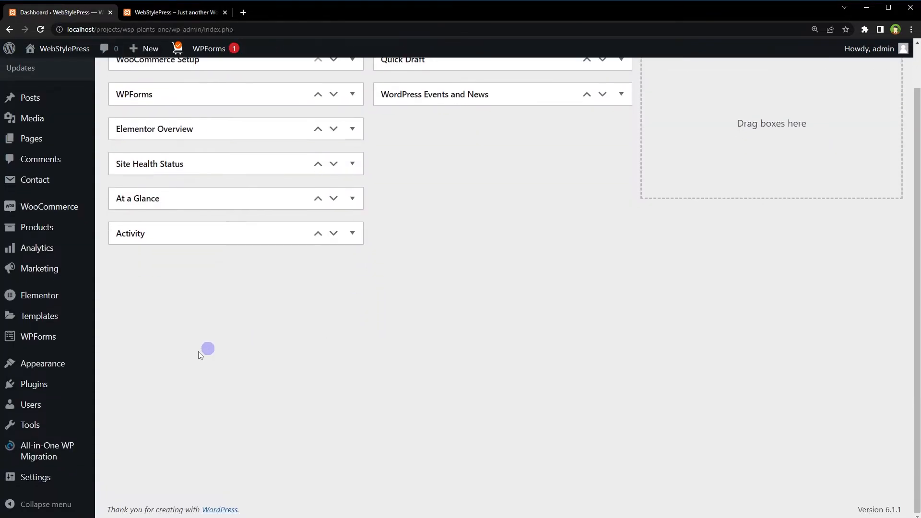
pyautogui.moveTo(39, 383)
pyautogui.click(135, 406)
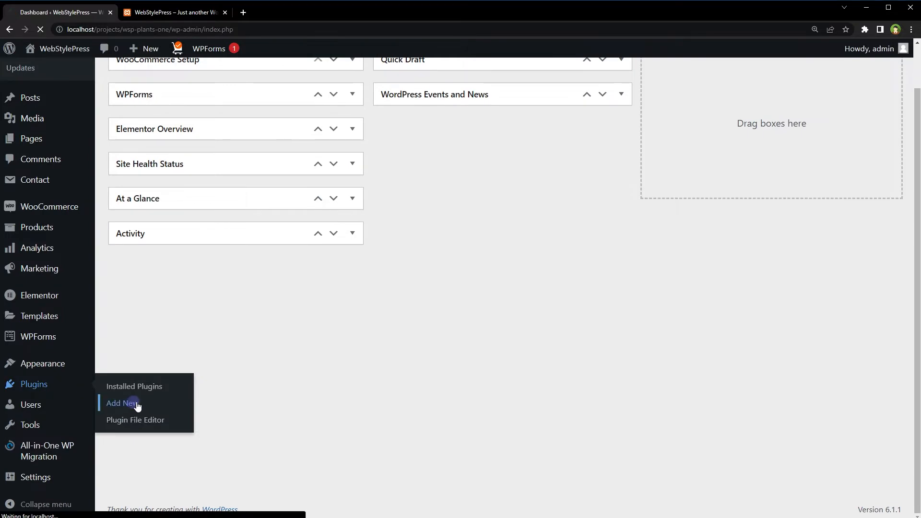
pyautogui.click(768, 113)
pyautogui.write('Live sales notification for WooCommerce')
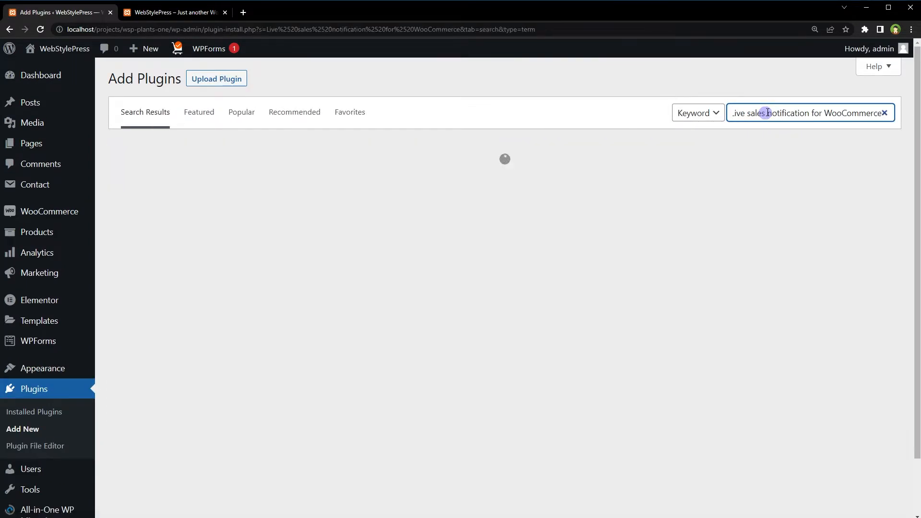
# - Install and activate the Live sales notification for WooCommerce plugin by PI Websolution
pyautogui.moveTo(767, 113); pyautogui.dragTo(668, 113)
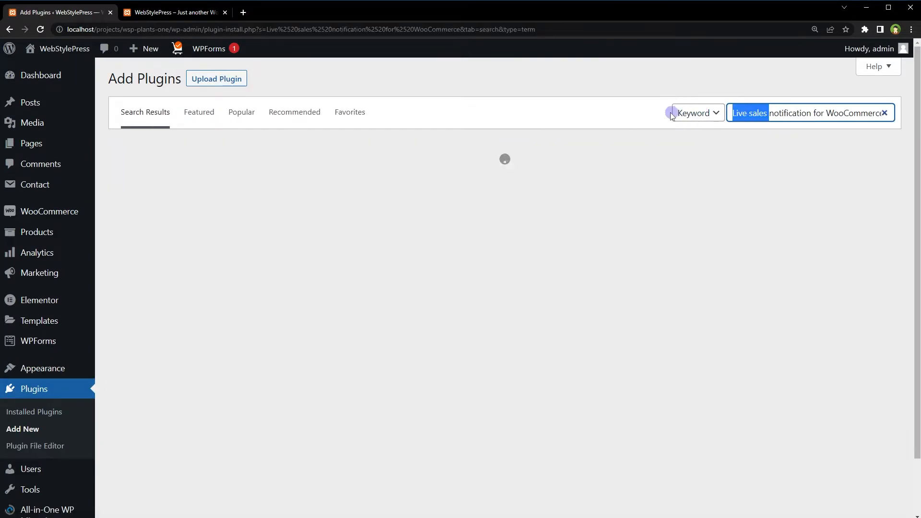
pyautogui.doubleClick(792, 113)
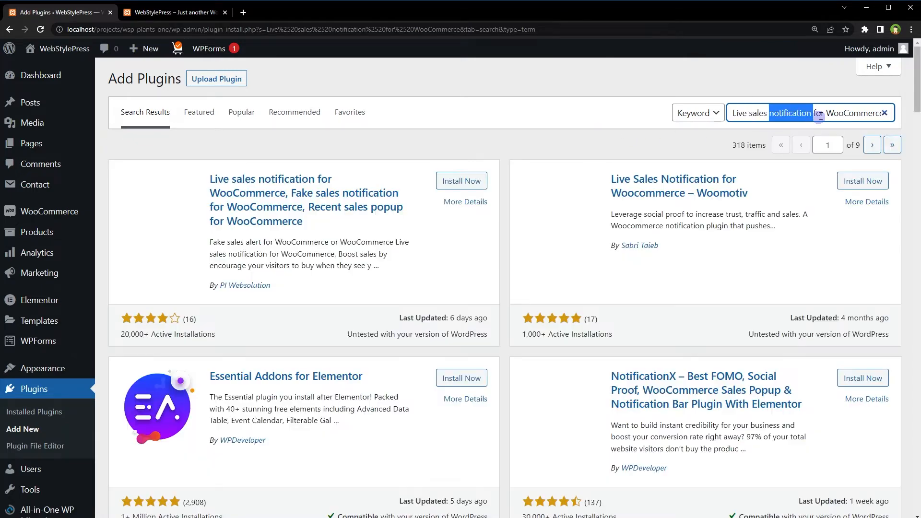
pyautogui.tripleClick(823, 114)
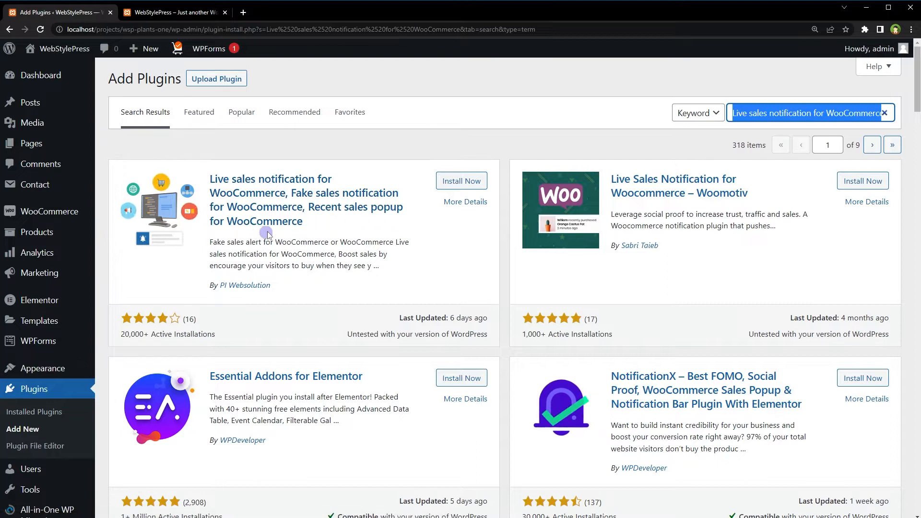
pyautogui.click(477, 184)
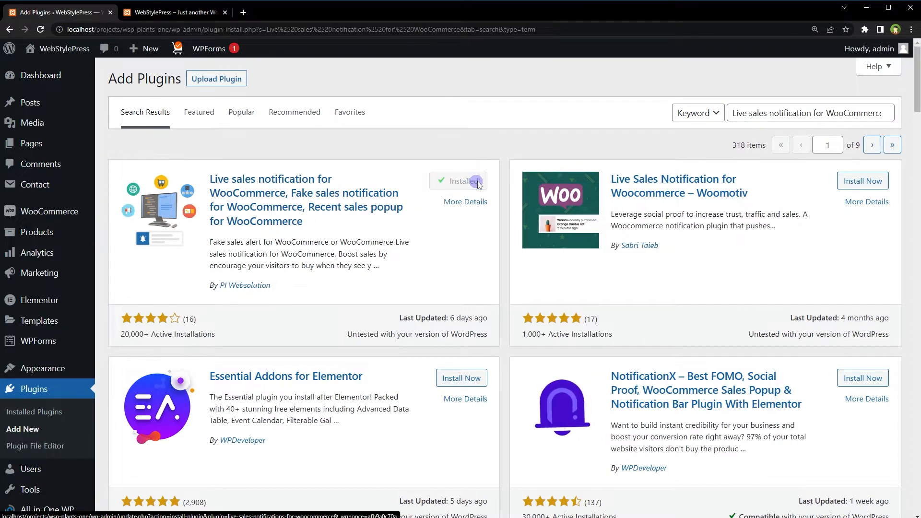
pyautogui.click(477, 183)
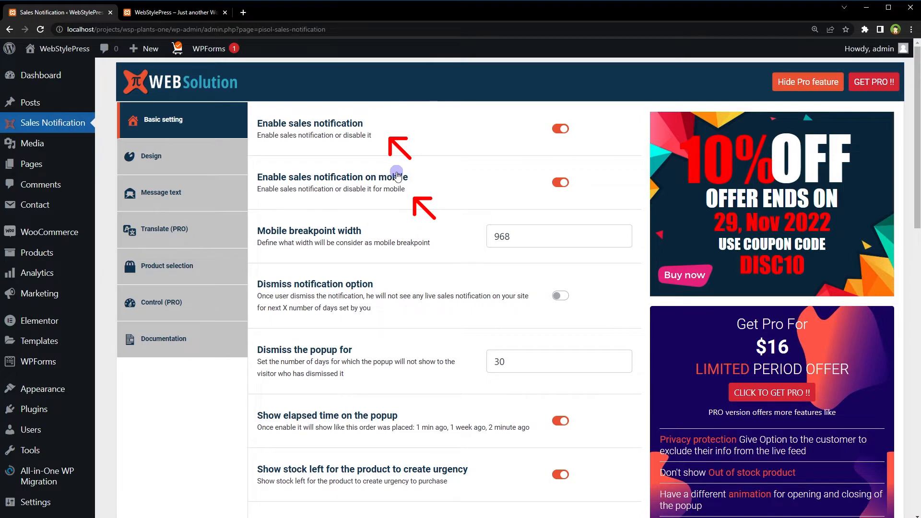
# - Set how long the popup stays open to 3000 milliseconds and save the basic settings
pyautogui.scroll(-8, 397, 177)
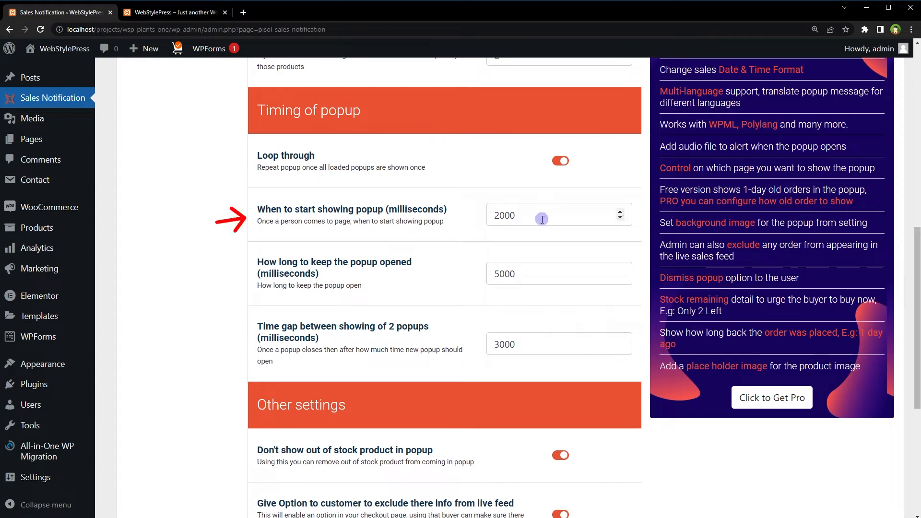
pyautogui.moveTo(545, 214); pyautogui.dragTo(479, 214)
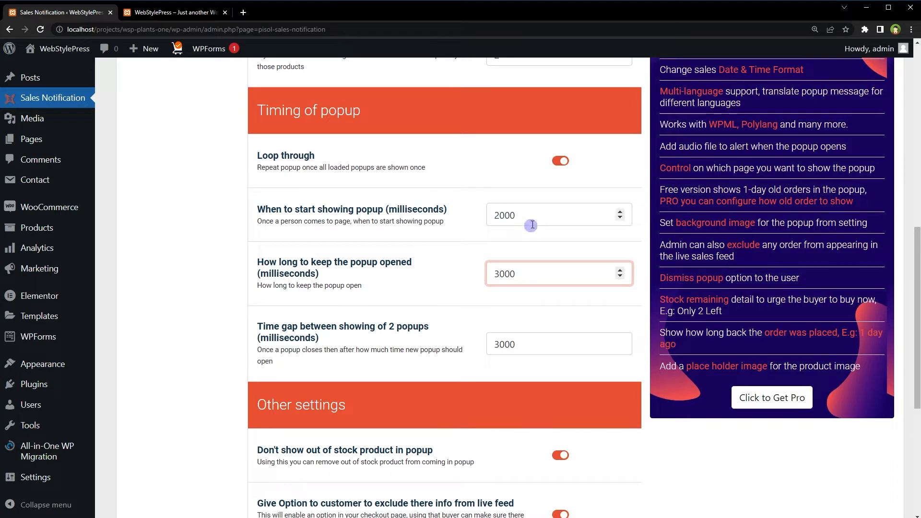
pyautogui.scroll(-5, 188, 307)
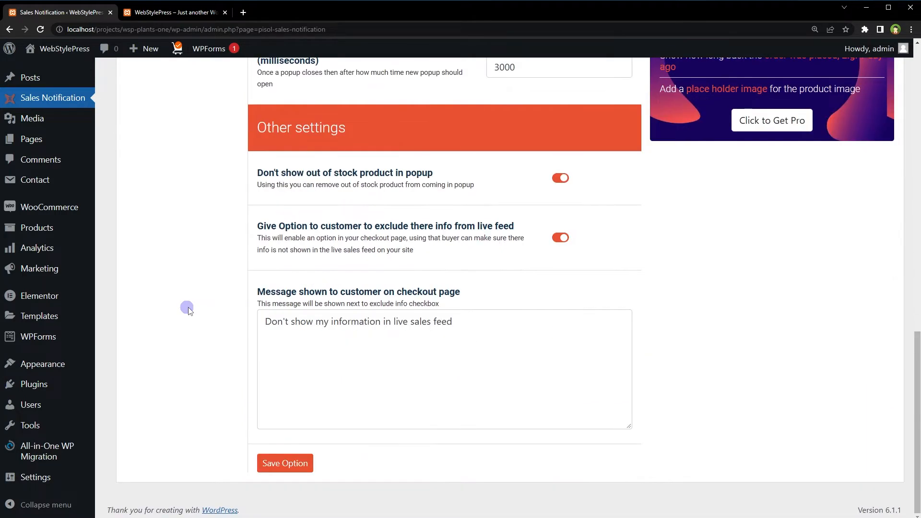
pyautogui.click(264, 468)
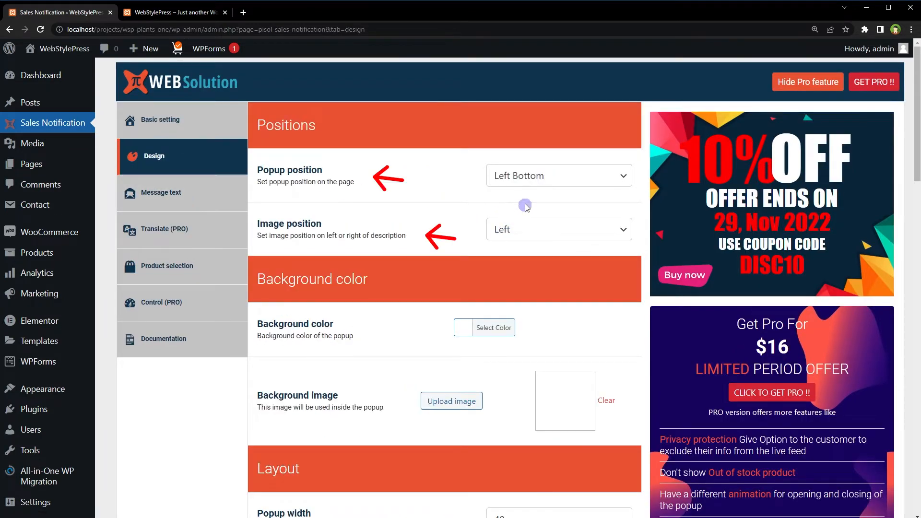
# - Review the Design settings for popup position, image position, background and layout
pyautogui.click(542, 182)
pyautogui.click(541, 181)
pyautogui.click(537, 229)
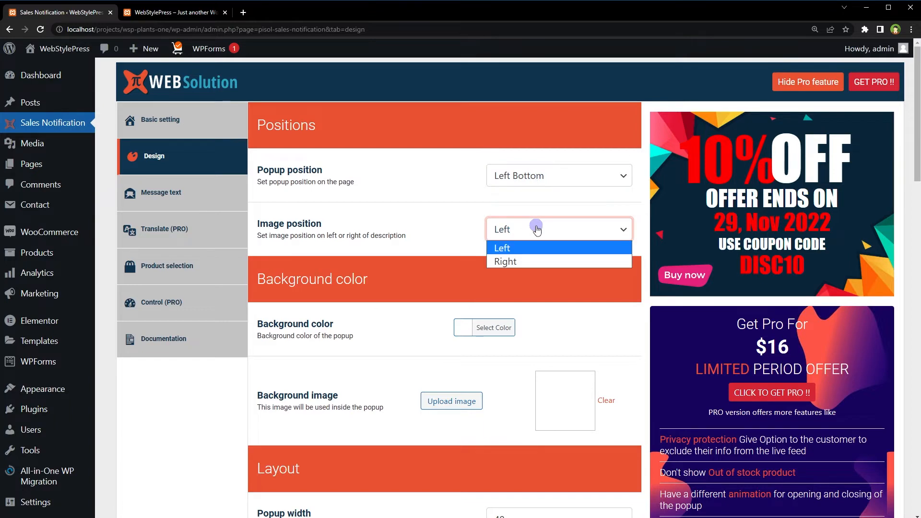
pyautogui.click(537, 228)
pyautogui.click(403, 328)
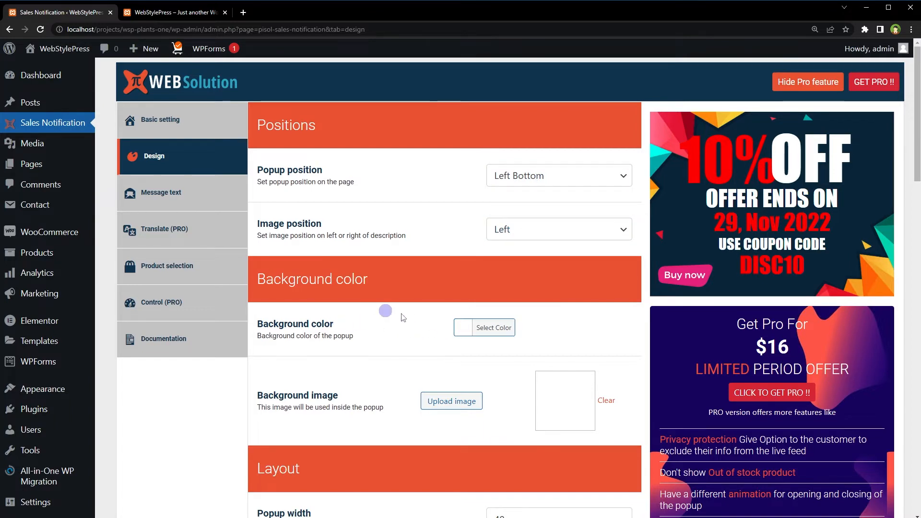
pyautogui.scroll(-1, 215, 421)
pyautogui.scroll(-8, 214, 421)
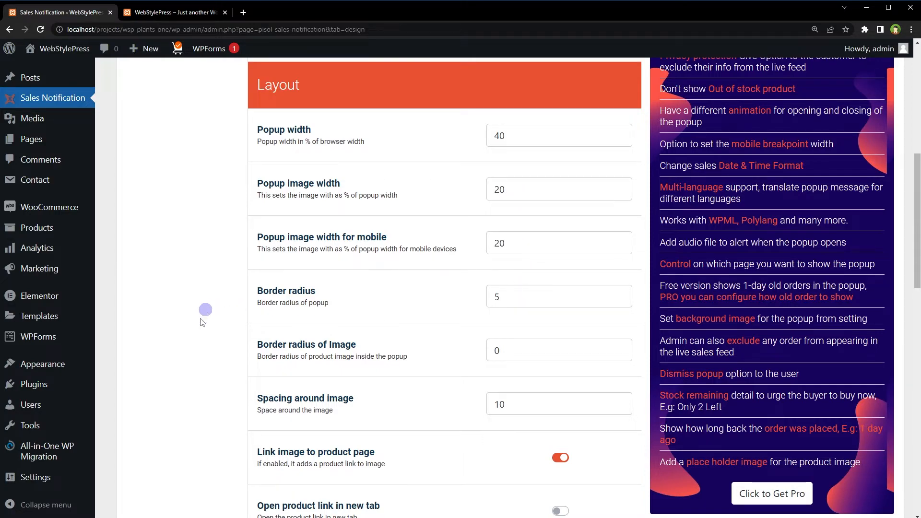
pyautogui.scroll(-10, 177, 350)
pyautogui.scroll(-5, 177, 350)
pyautogui.scroll(15, 202, 341)
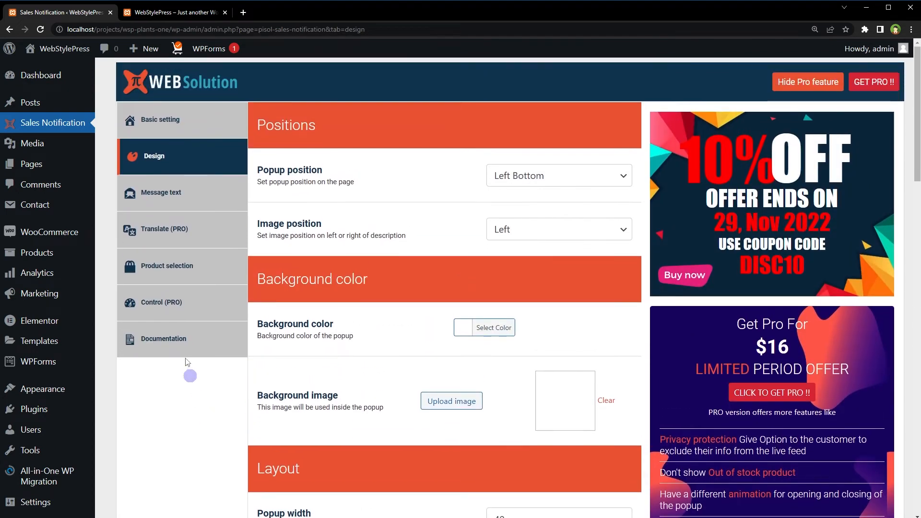
# - Examine the sales message format in the Message text settings, including its title and description markup and the available shortcodes
pyautogui.click(194, 197)
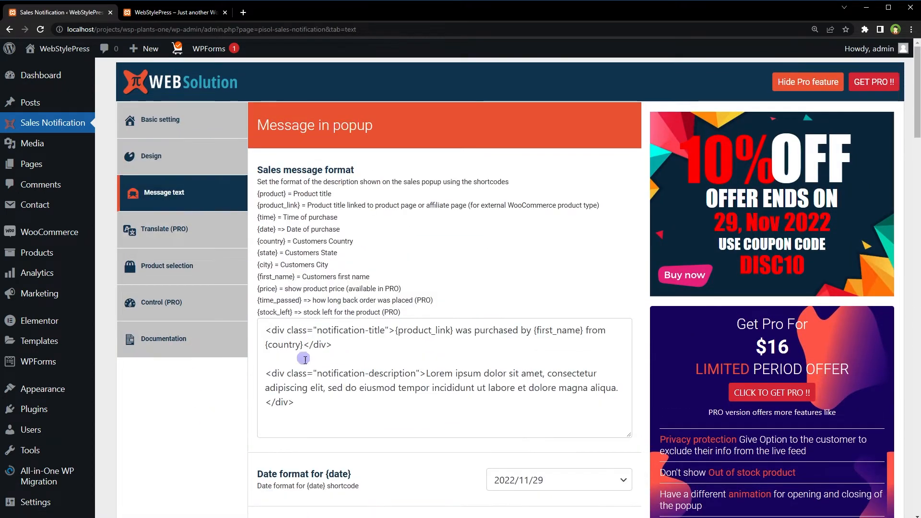
pyautogui.moveTo(331, 417); pyautogui.dragTo(258, 319)
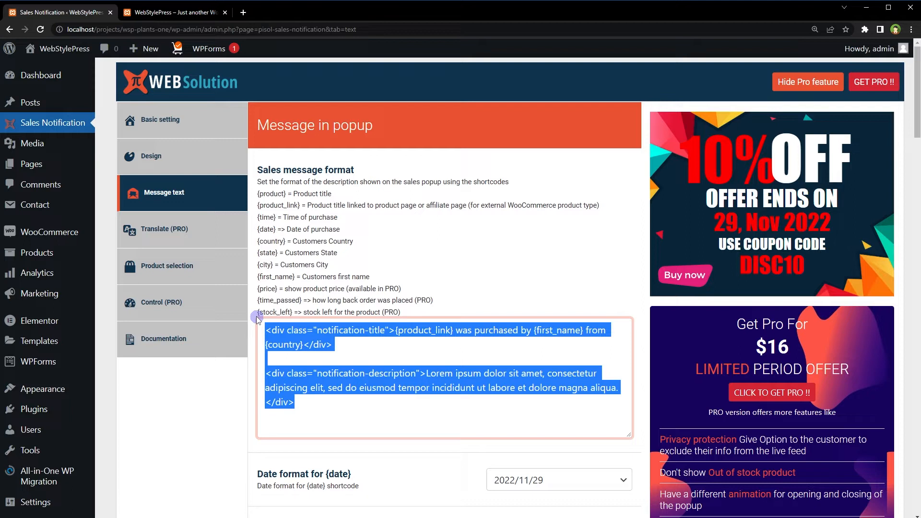
pyautogui.click(303, 361)
pyautogui.moveTo(287, 331); pyautogui.dragTo(385, 330)
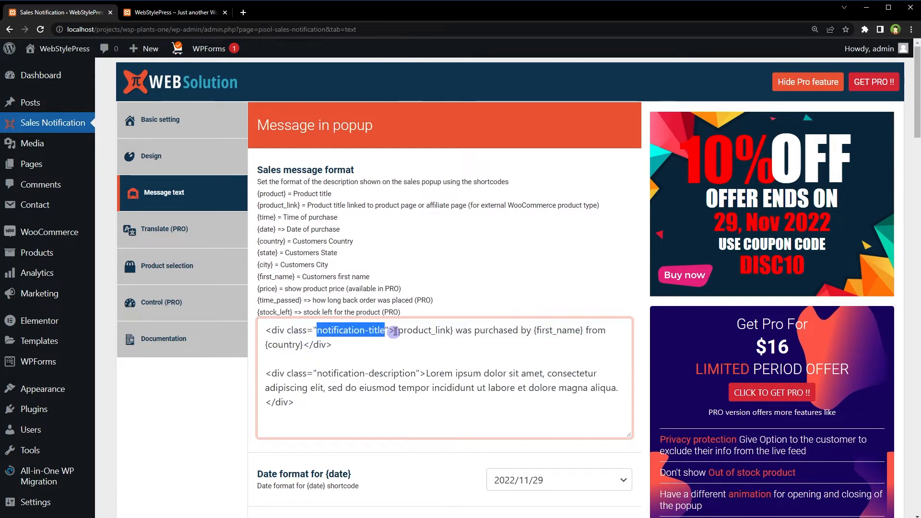
pyautogui.click(395, 332)
pyautogui.moveTo(266, 373); pyautogui.dragTo(295, 404)
pyautogui.click(320, 386)
pyautogui.click(426, 374)
pyautogui.click(401, 331)
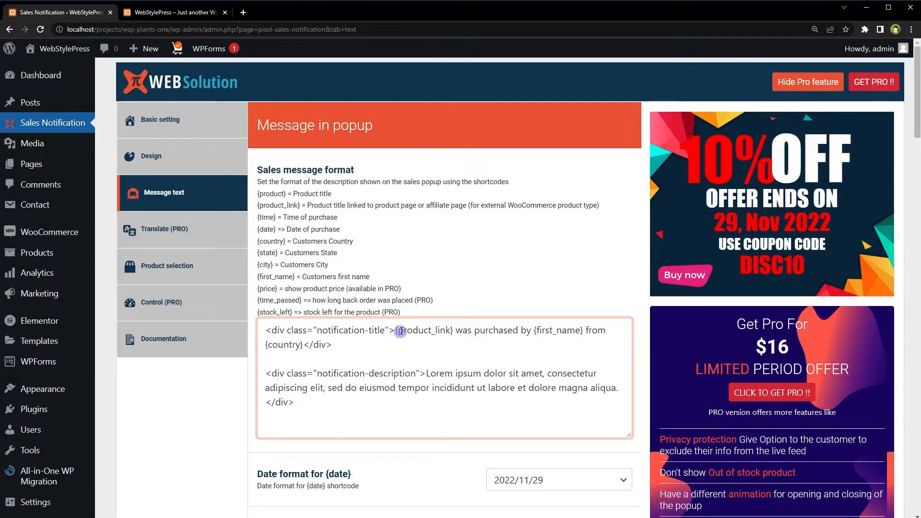
pyautogui.moveTo(400, 331); pyautogui.dragTo(453, 331)
pyautogui.moveTo(258, 205); pyautogui.dragTo(312, 205)
pyautogui.moveTo(534, 330); pyautogui.dragTo(582, 331)
pyautogui.moveTo(304, 345); pyautogui.dragTo(267, 346)
pyautogui.moveTo(258, 193); pyautogui.dragTo(386, 278)
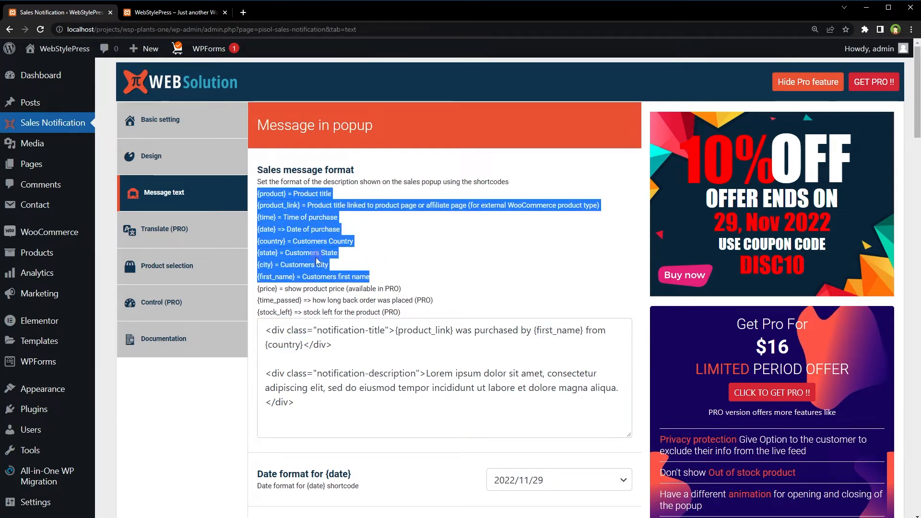
# - Review the text color, font size and font weight options and save the message text settings
pyautogui.scroll(-10, 196, 390)
pyautogui.scroll(1, 223, 307)
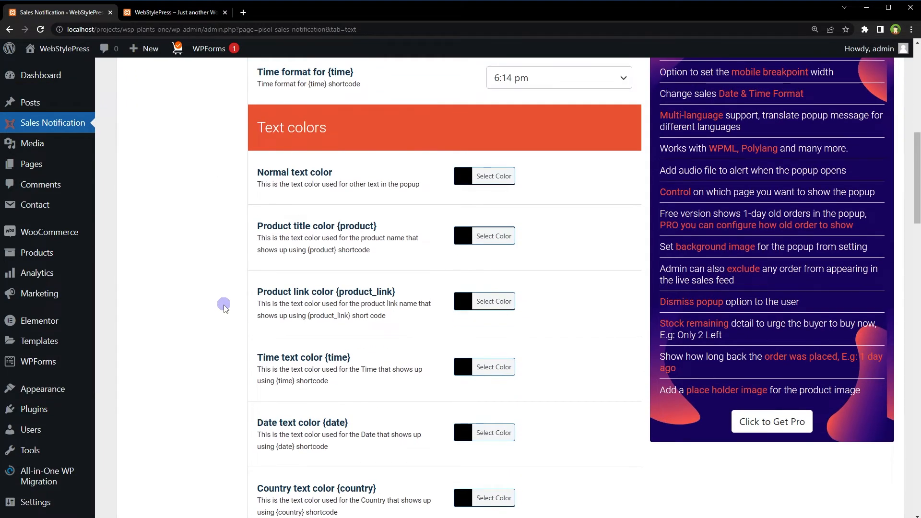
pyautogui.scroll(-10, 301, 344)
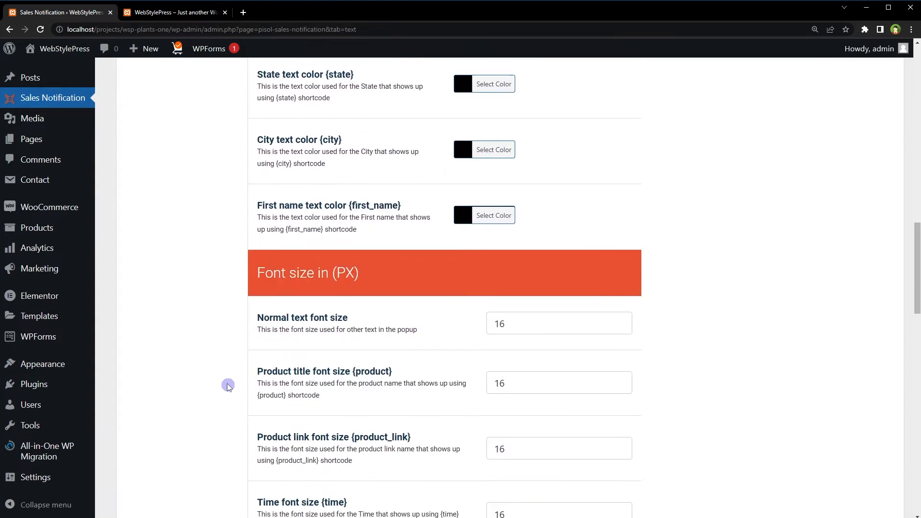
pyautogui.scroll(-10, 200, 340)
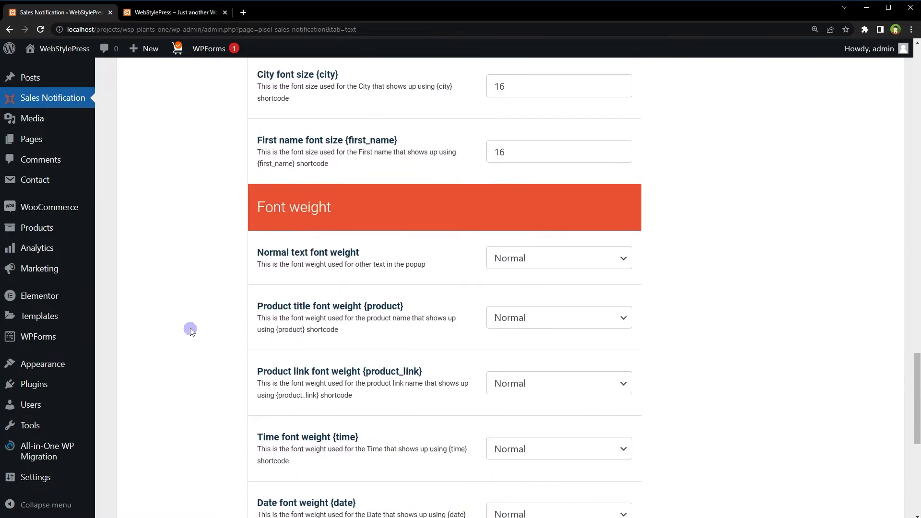
pyautogui.scroll(-6, 266, 345)
pyautogui.click(285, 463)
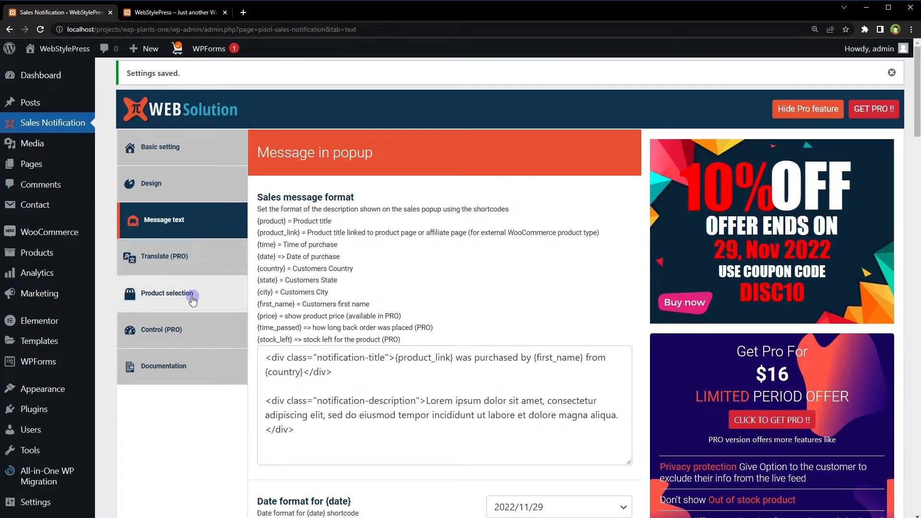
# - Choose Show selected products as the popup's product selection method and check the Select product field against the store site
pyautogui.click(193, 301)
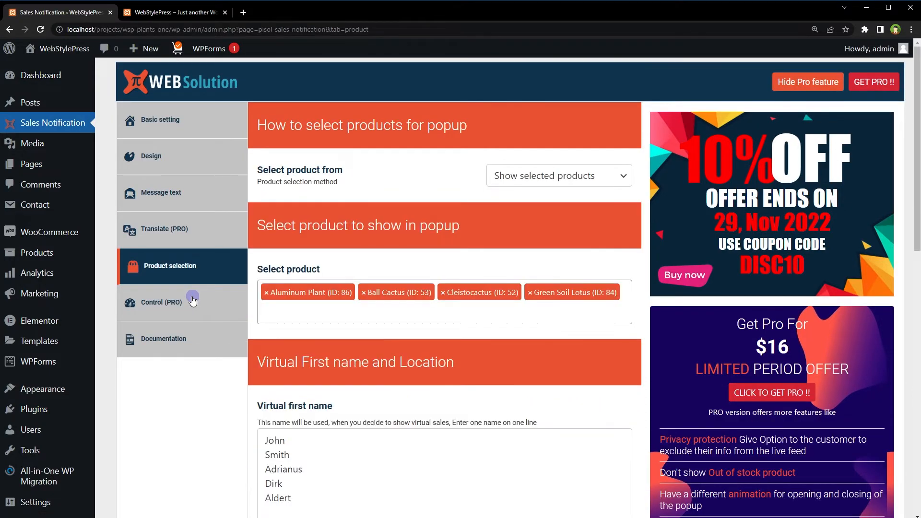
pyautogui.click(604, 184)
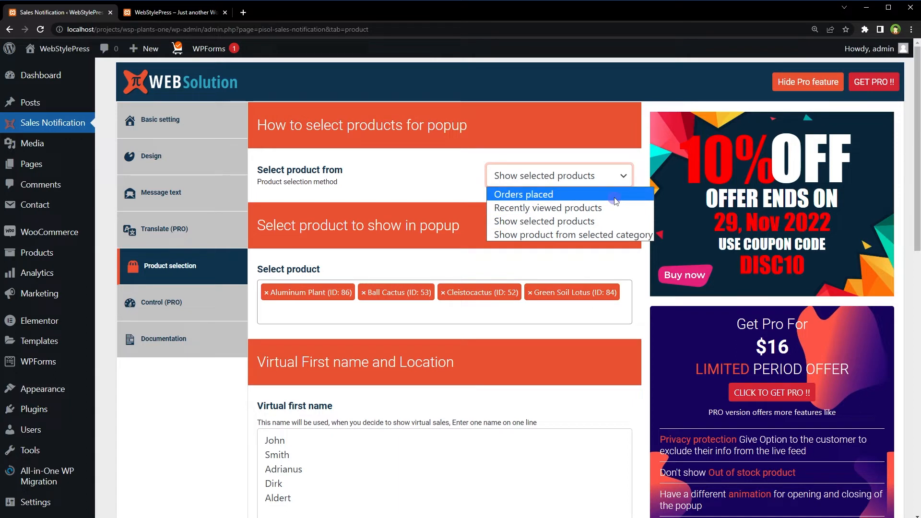
pyautogui.click(618, 225)
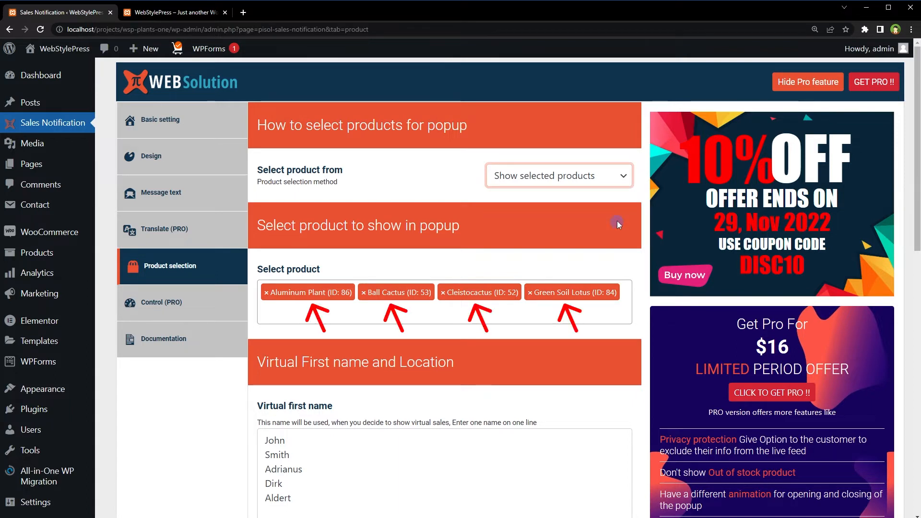
pyautogui.click(307, 309)
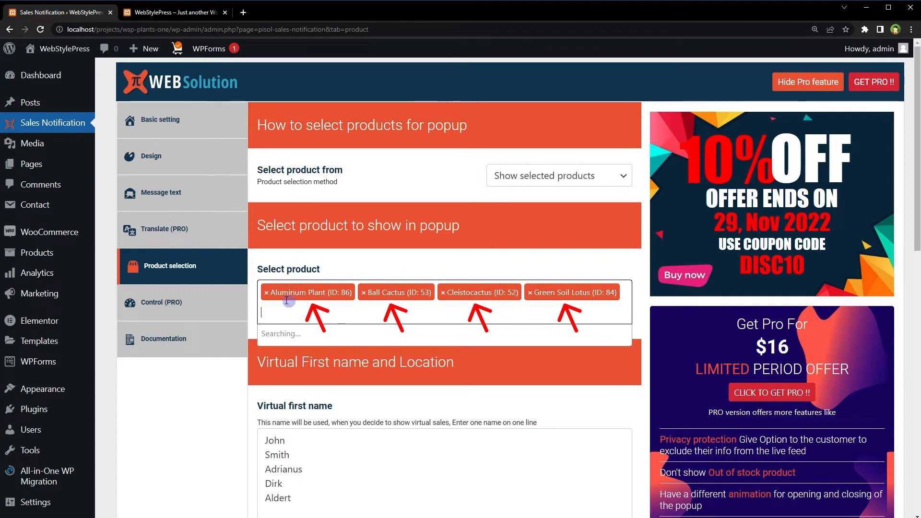
pyautogui.click(160, 13)
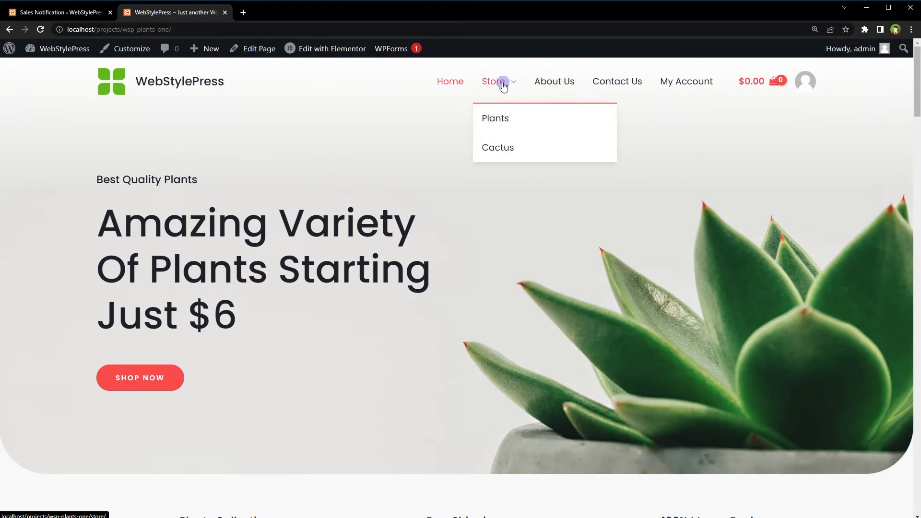
pyautogui.click(87, 15)
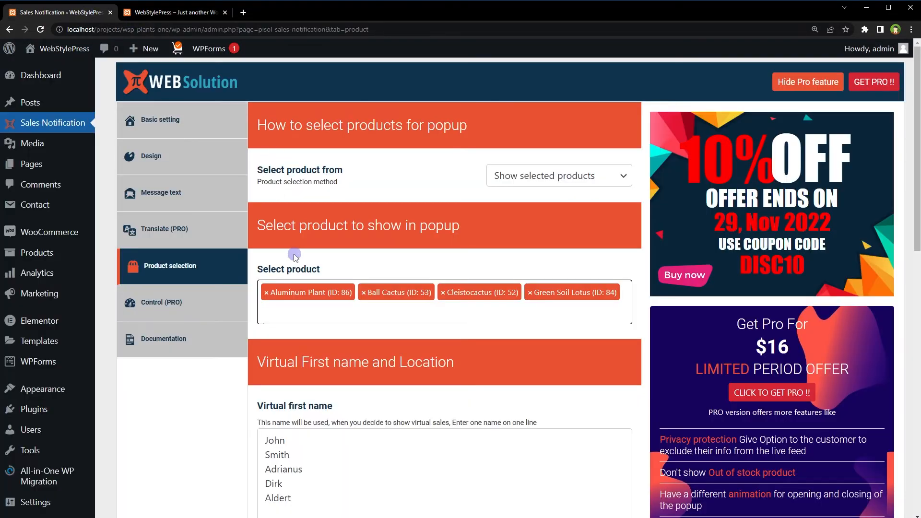
# - Review the virtual first name and virtual location lists used for virtual sales in the popup
pyautogui.scroll(-8, 197, 417)
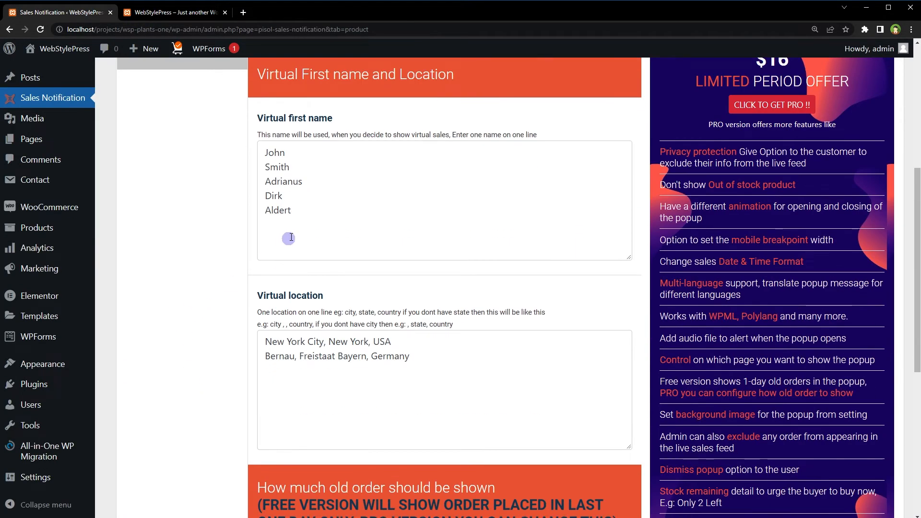
pyautogui.moveTo(300, 214); pyautogui.dragTo(225, 140)
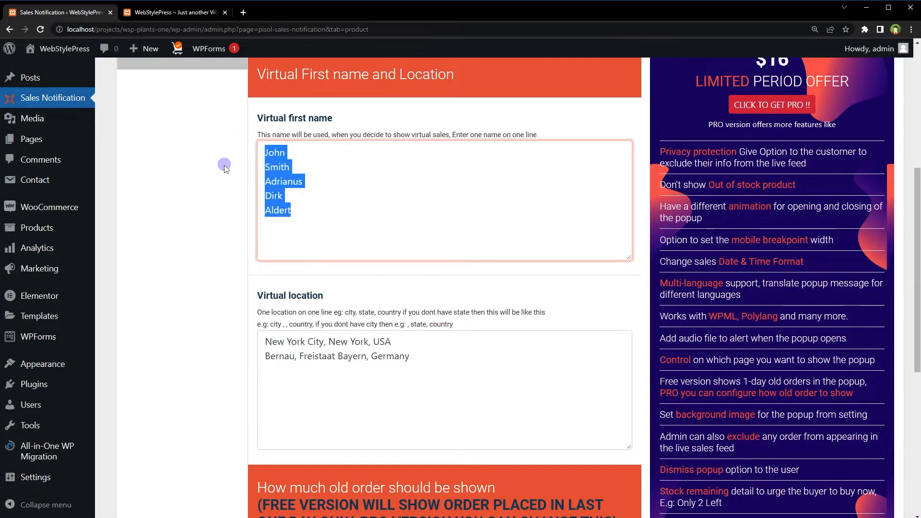
pyautogui.moveTo(259, 328); pyautogui.dragTo(212, 318)
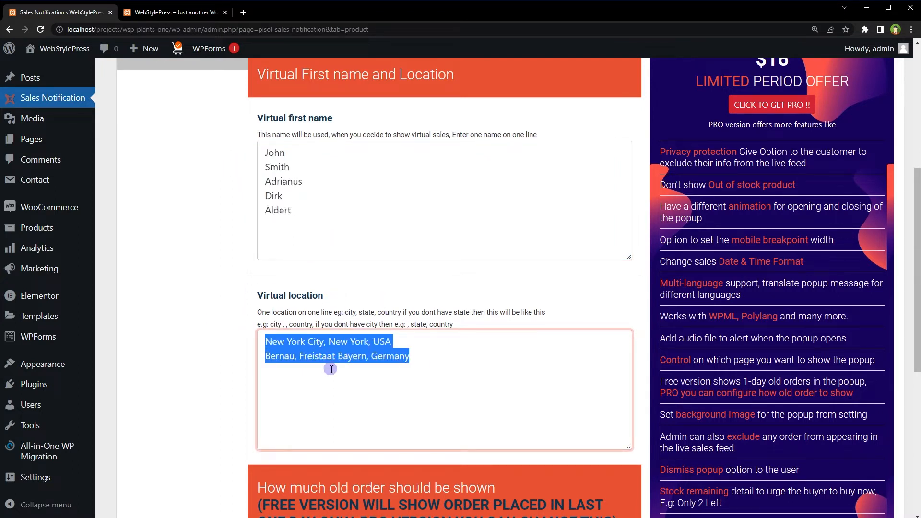
pyautogui.click(288, 240)
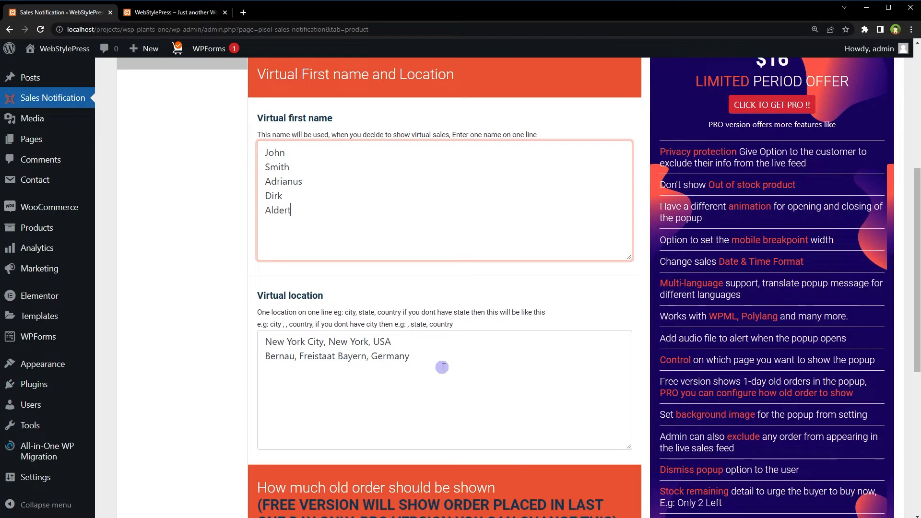
# - Review the order age and notifications-per-page options for the popup and save the product selection settings
pyautogui.scroll(-7, 185, 403)
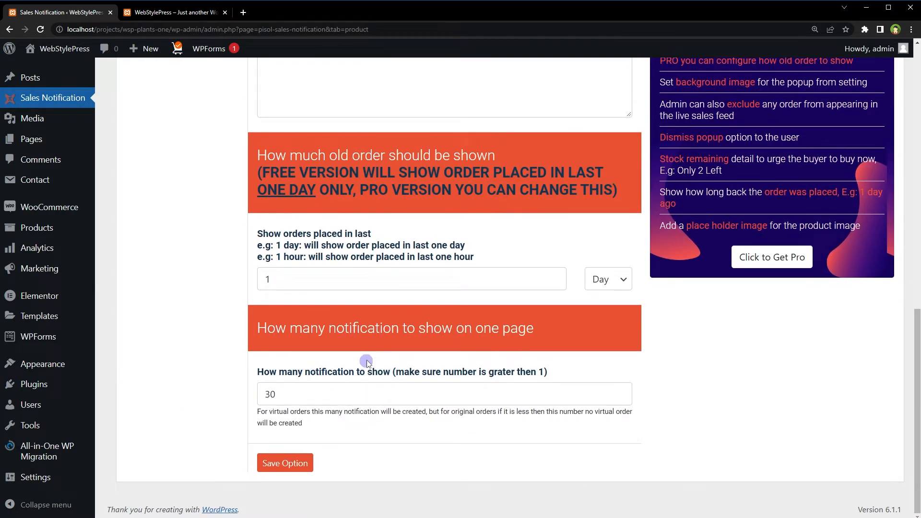
pyautogui.doubleClick(293, 394)
pyautogui.click(274, 463)
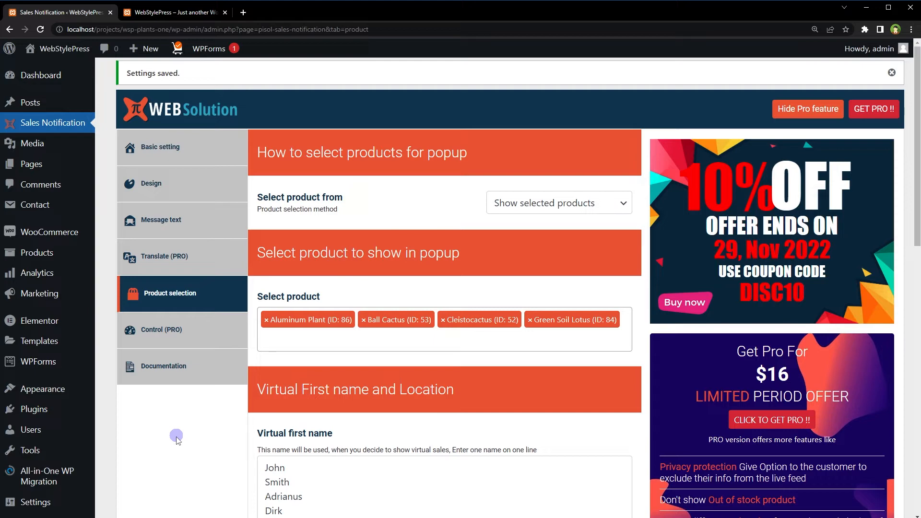
# - Reload the store site and check the sales popups on the home page, Store page and Cleistocactus product page
pyautogui.click(161, 19)
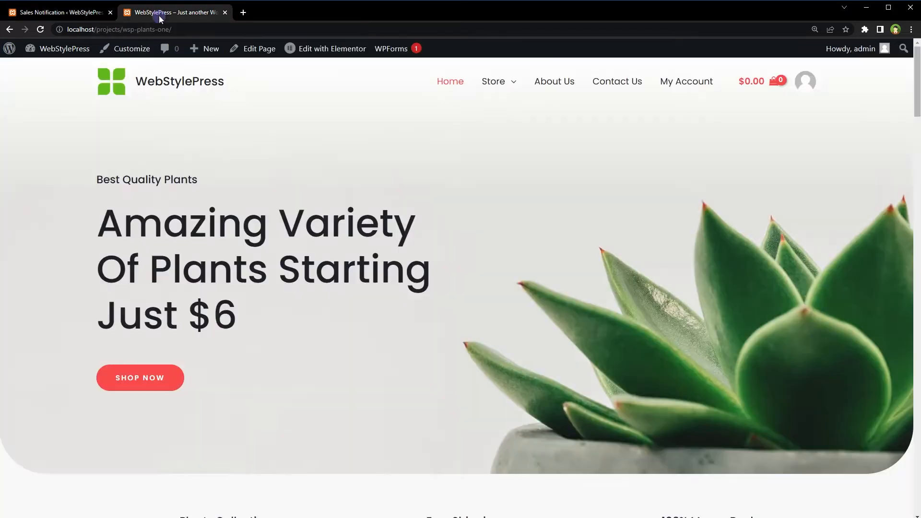
pyautogui.rightClick(61, 191)
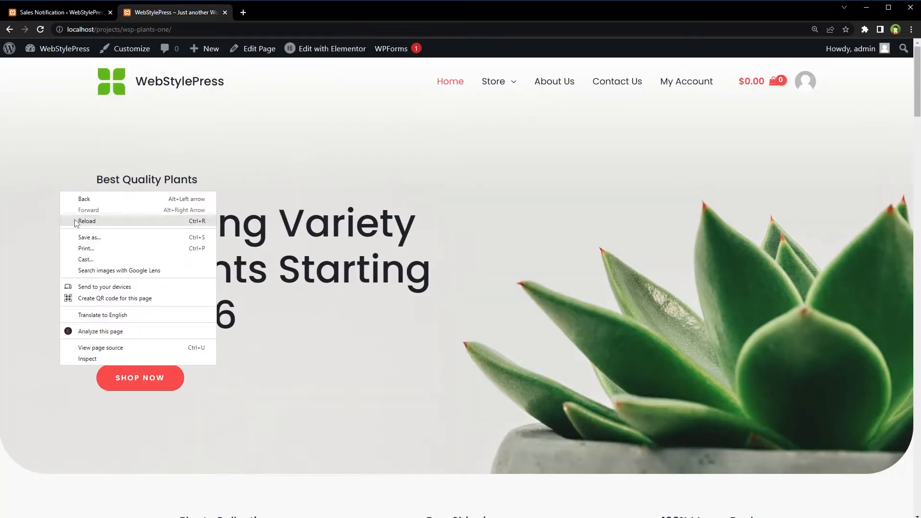
pyautogui.click(72, 220)
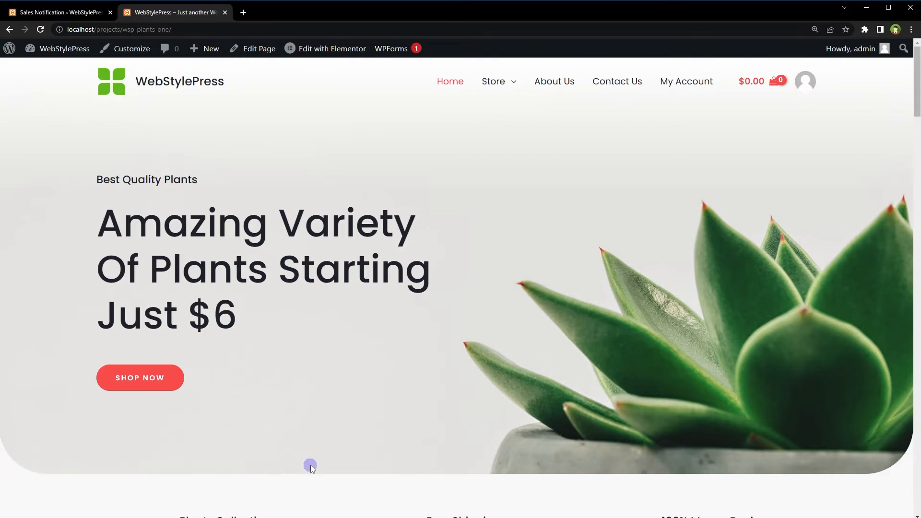
pyautogui.click(487, 81)
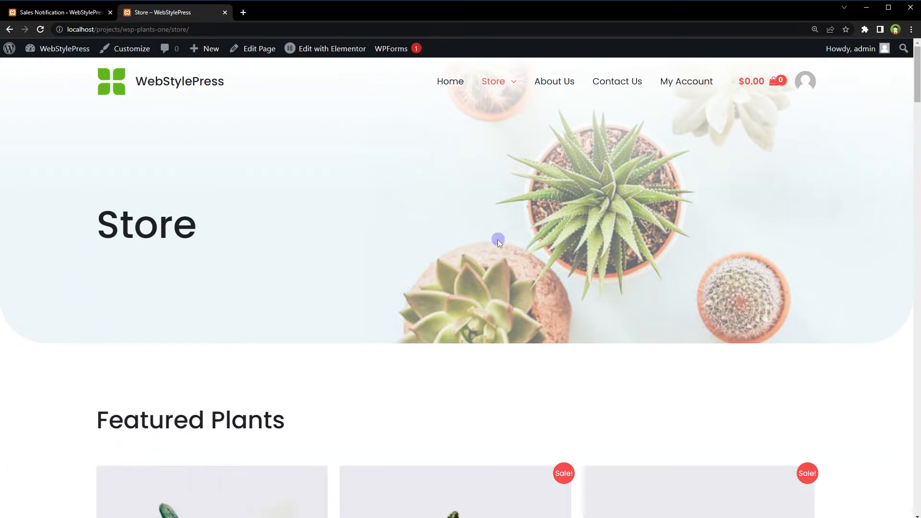
pyautogui.scroll(-5, 394, 238)
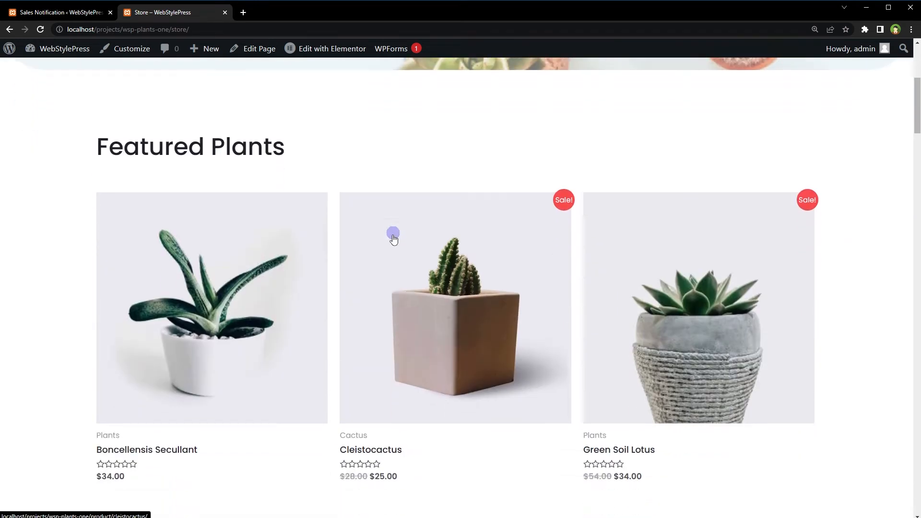
pyautogui.click(394, 239)
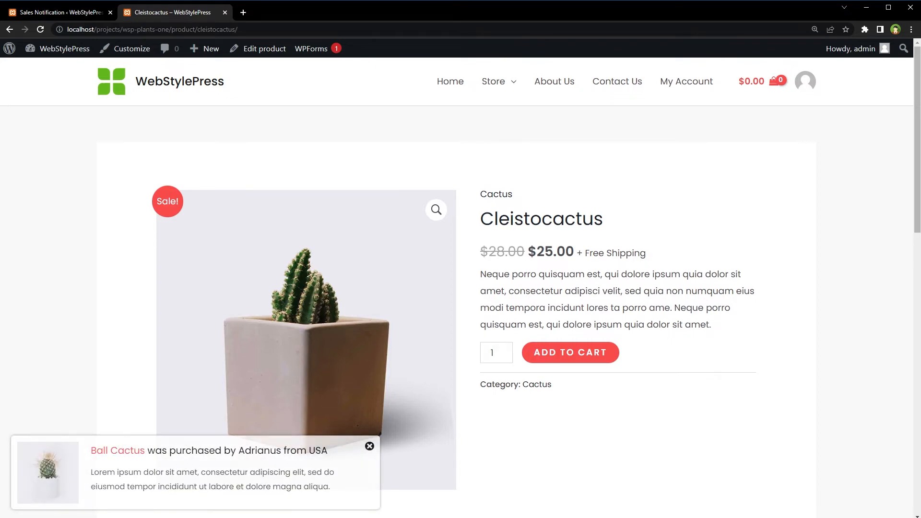
# - Return to the WordPress admin and deactivate the Live Sales Notifications for WooCommerce plugin
pyautogui.click(60, 14)
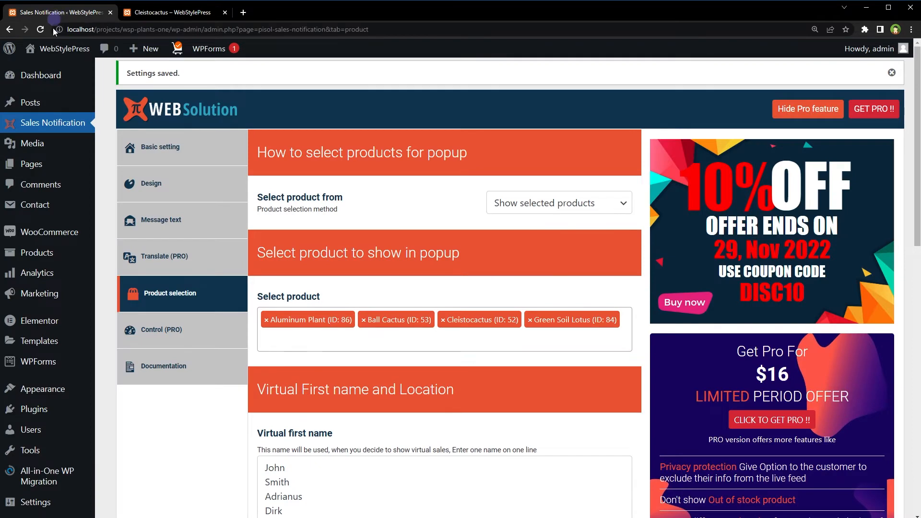
pyautogui.click(112, 414)
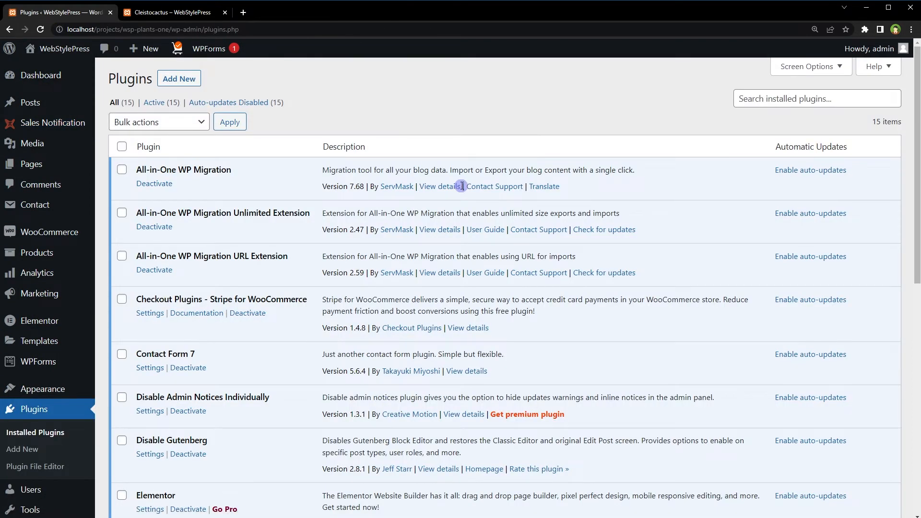
pyautogui.scroll(-6, 461, 186)
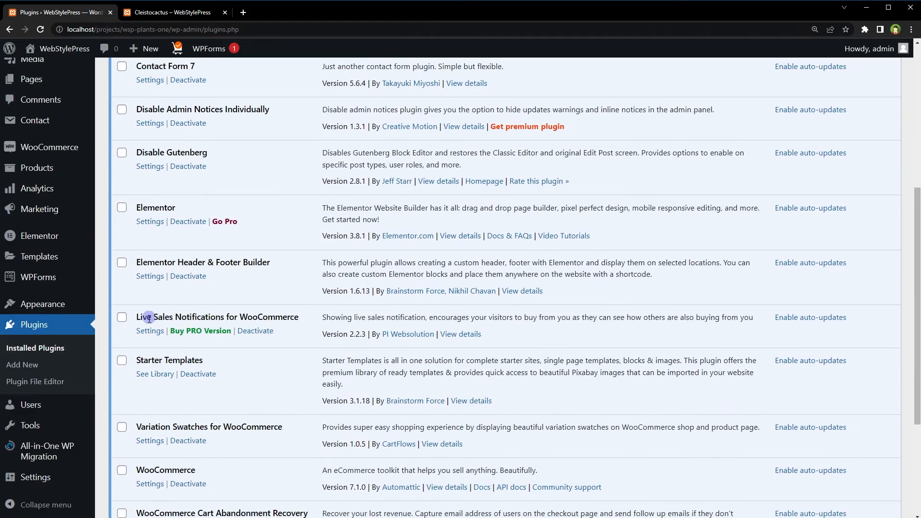
pyautogui.click(257, 334)
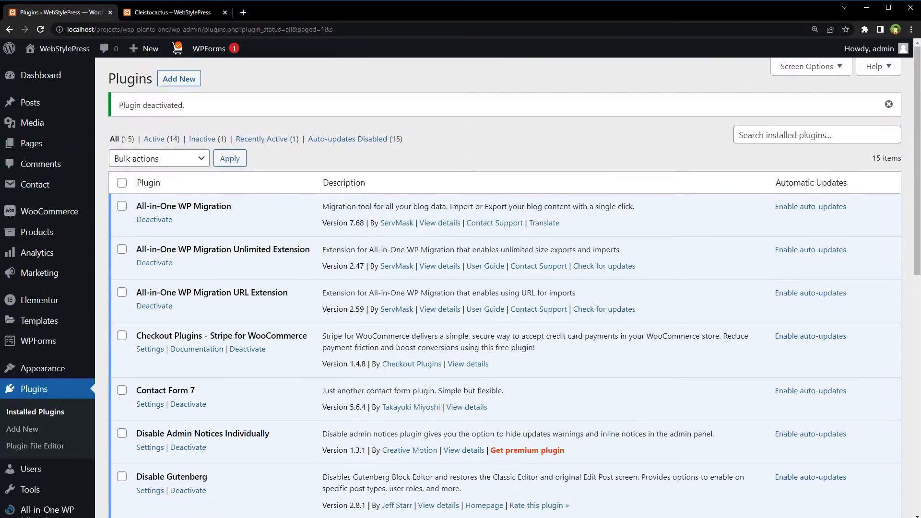
# - Search the plugin directory for NotificationX, then install and activate the NotificationX plugin by WPDeveloper
pyautogui.click(179, 78)
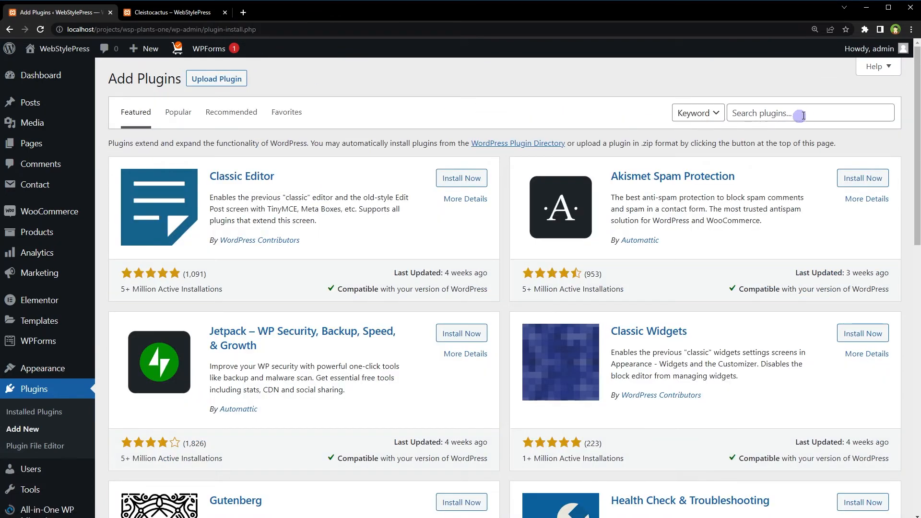
pyautogui.click(805, 116)
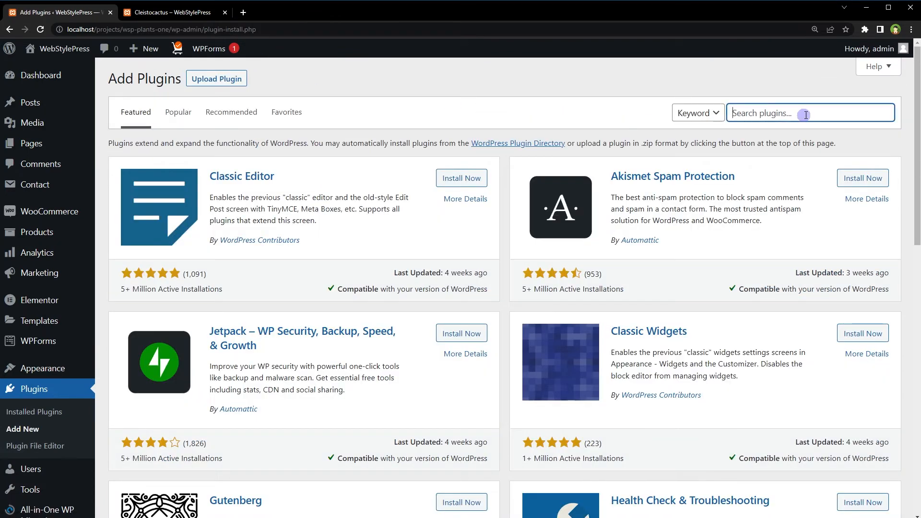
pyautogui.write('NotificationX')
pyautogui.moveTo(814, 115); pyautogui.dragTo(665, 122)
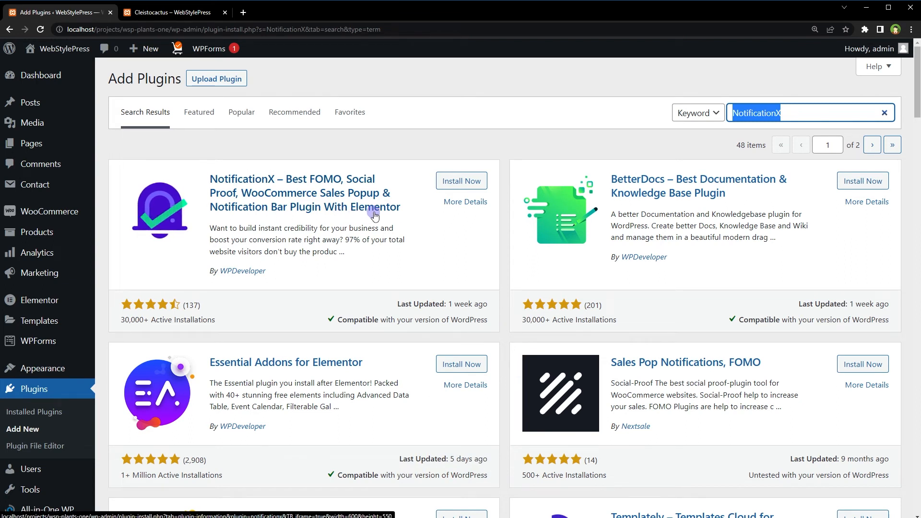
pyautogui.click(448, 181)
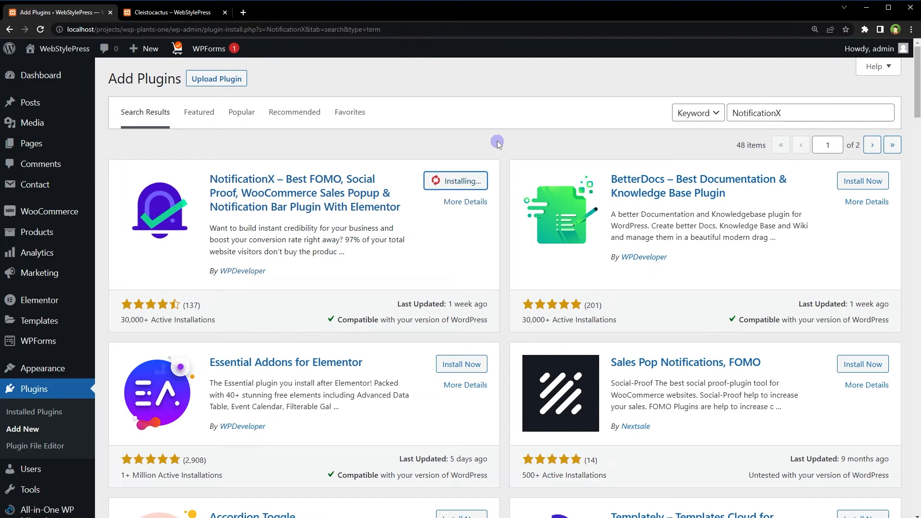
pyautogui.click(483, 185)
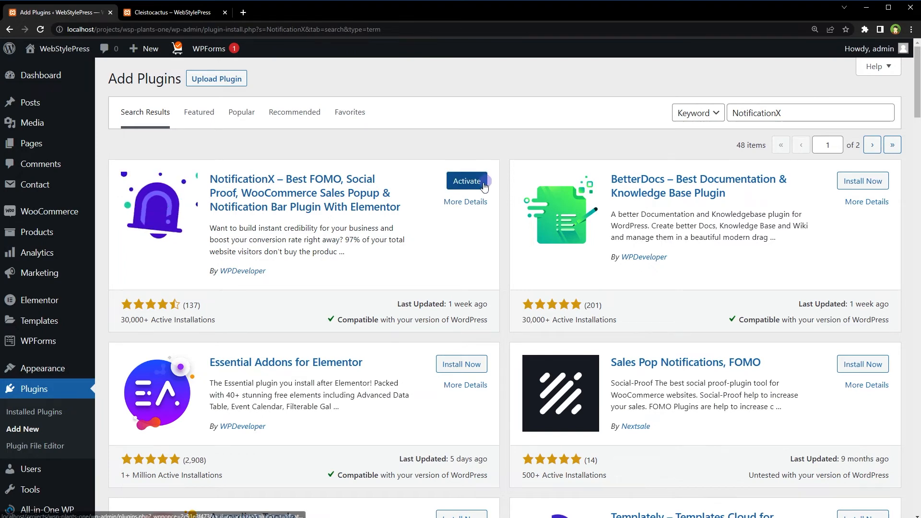
# - In NotificationX's Quick Builder, choose the Sales Notification type with WooCommerce as source and Combine Multi Order enabled, and continue to Design
pyautogui.scroll(-5, 196, 317)
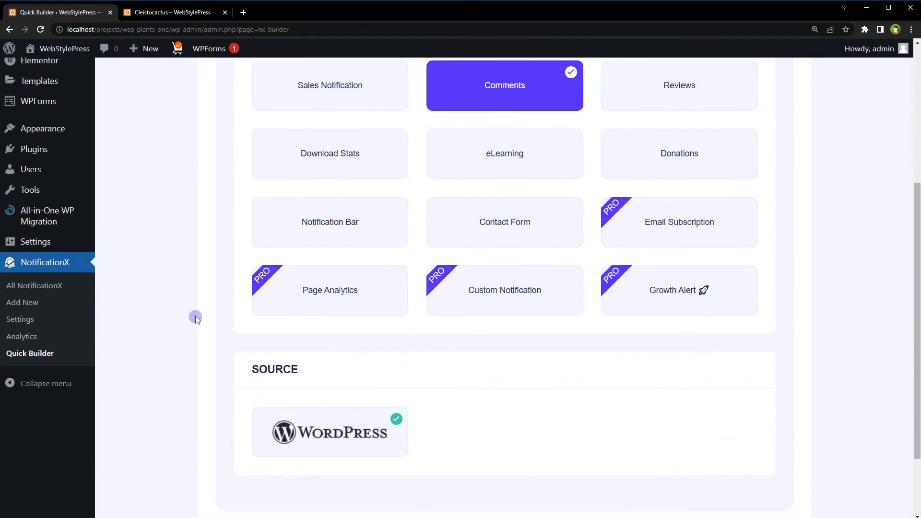
pyautogui.click(29, 355)
pyautogui.scroll(-3, 158, 247)
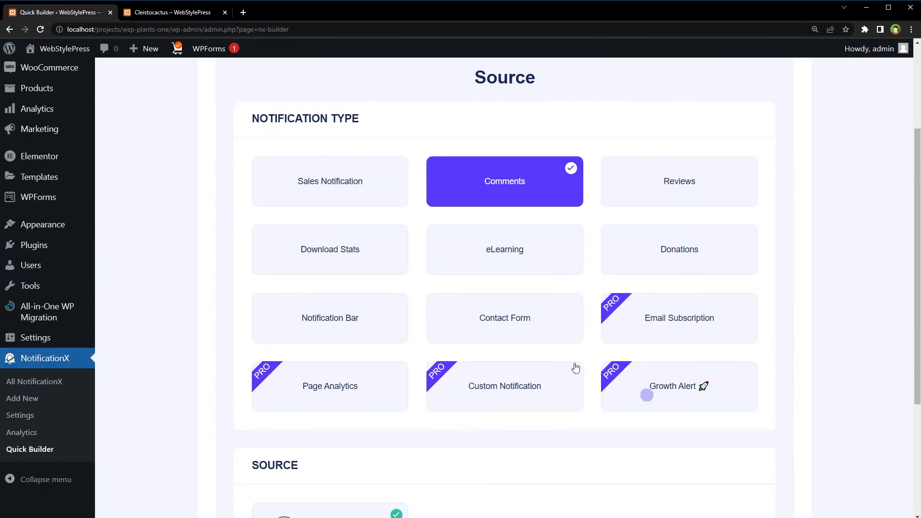
pyautogui.click(298, 188)
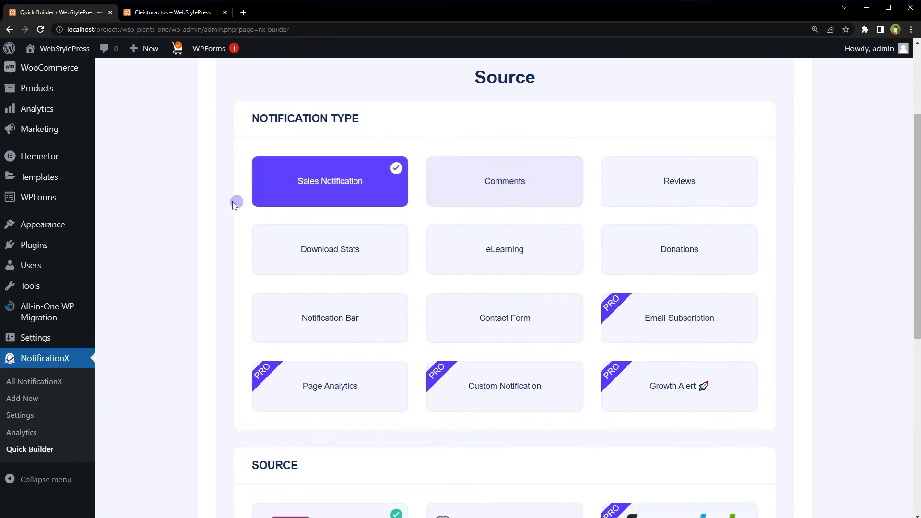
pyautogui.scroll(-5, 190, 213)
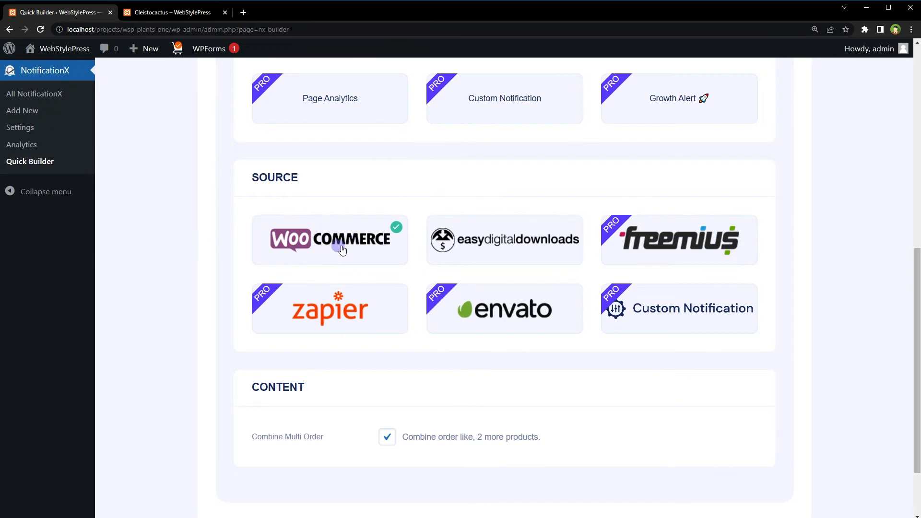
pyautogui.scroll(-3, 235, 257)
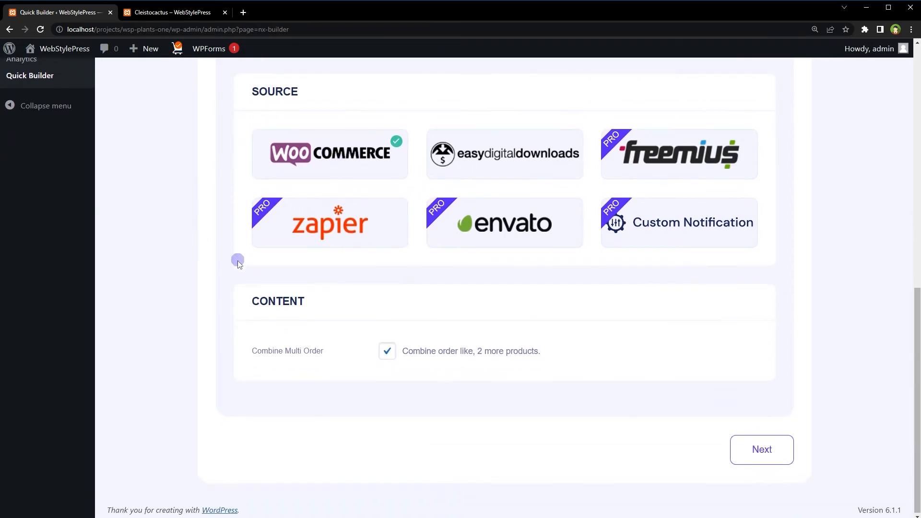
pyautogui.click(782, 448)
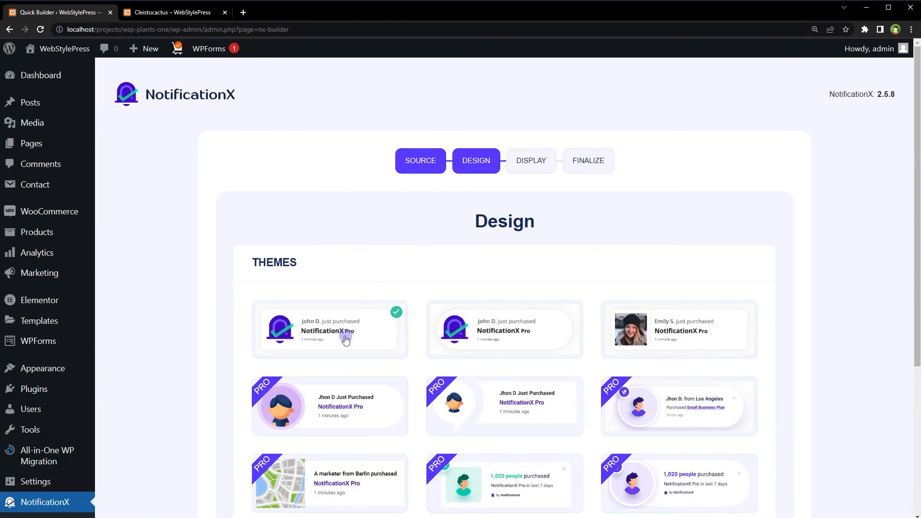
# - Keep the first theme and the Show Everywhere, Everyone and Bottom Left display settings, and publish the sales notification
pyautogui.scroll(-5, 343, 340)
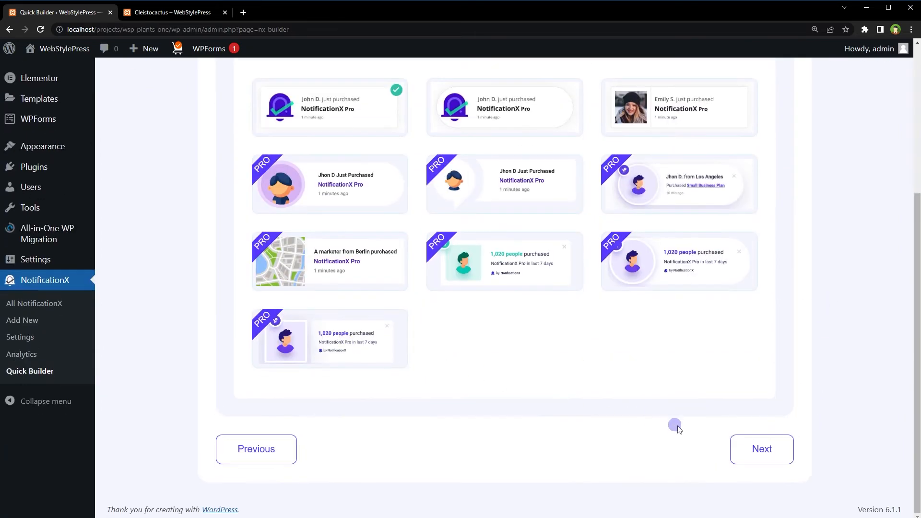
pyautogui.click(777, 444)
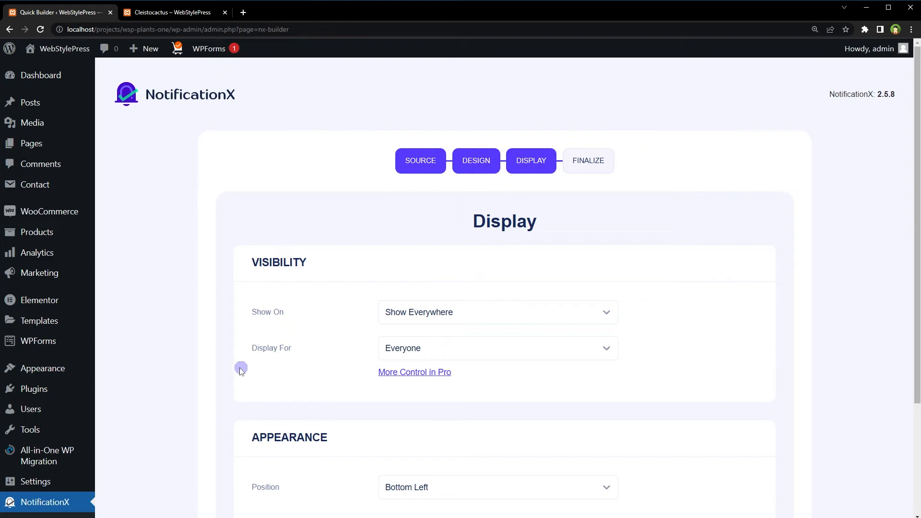
pyautogui.scroll(-3, 691, 358)
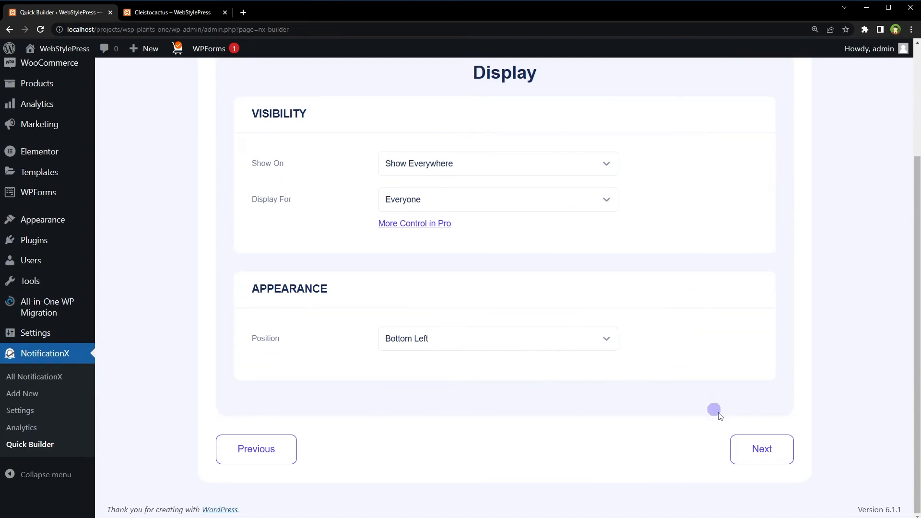
pyautogui.click(753, 442)
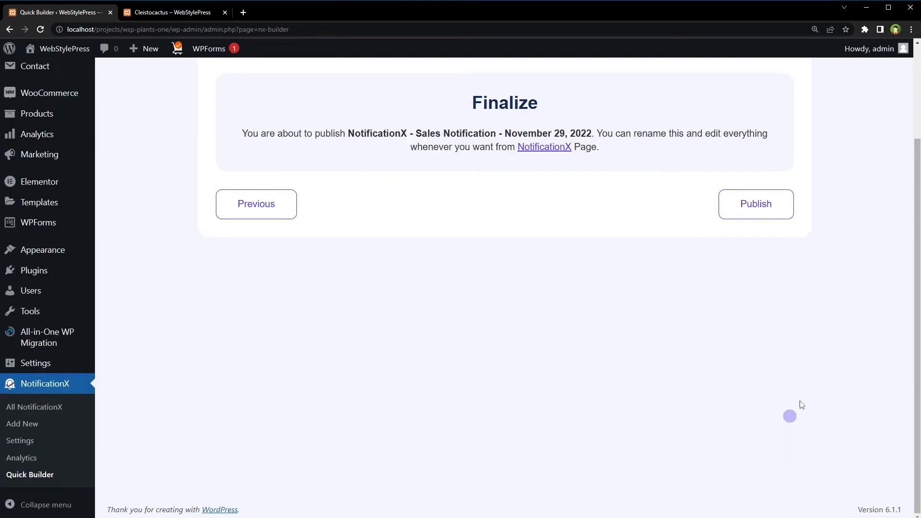
pyautogui.click(756, 211)
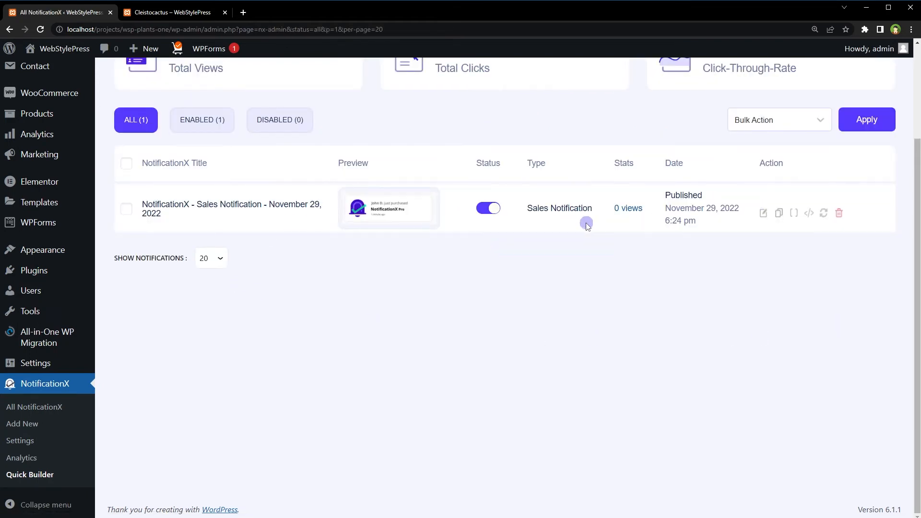
# - Reload the Cleistocactus product page on the store site, add one Cleistocactus to the cart and view the cart
pyautogui.click(144, 13)
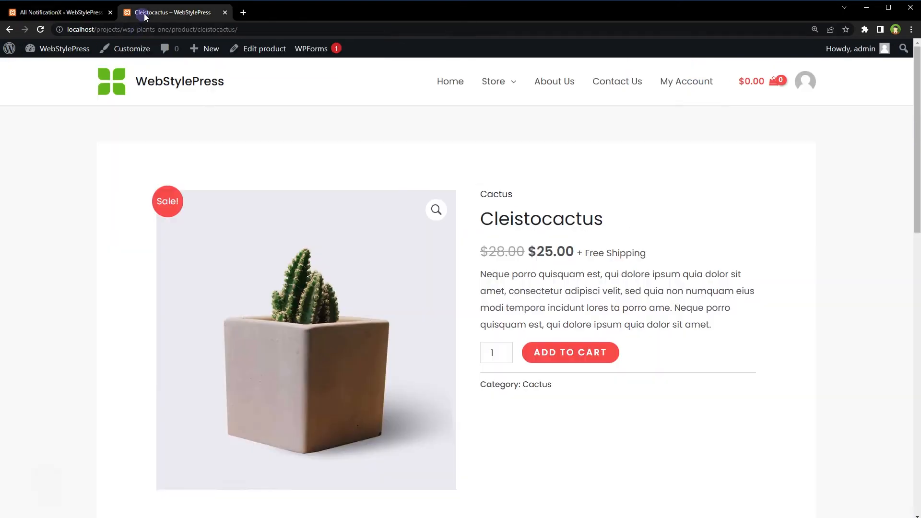
pyautogui.rightClick(43, 175)
pyautogui.click(70, 205)
pyautogui.click(572, 355)
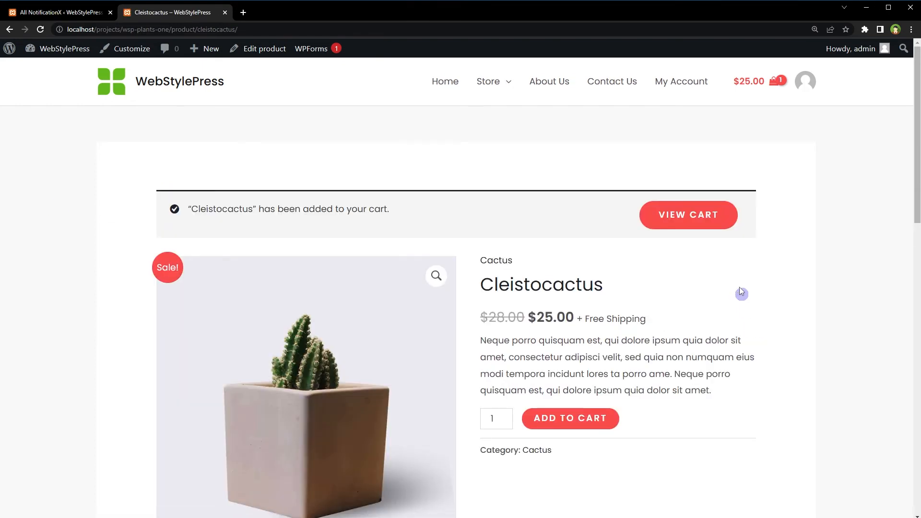
pyautogui.click(715, 219)
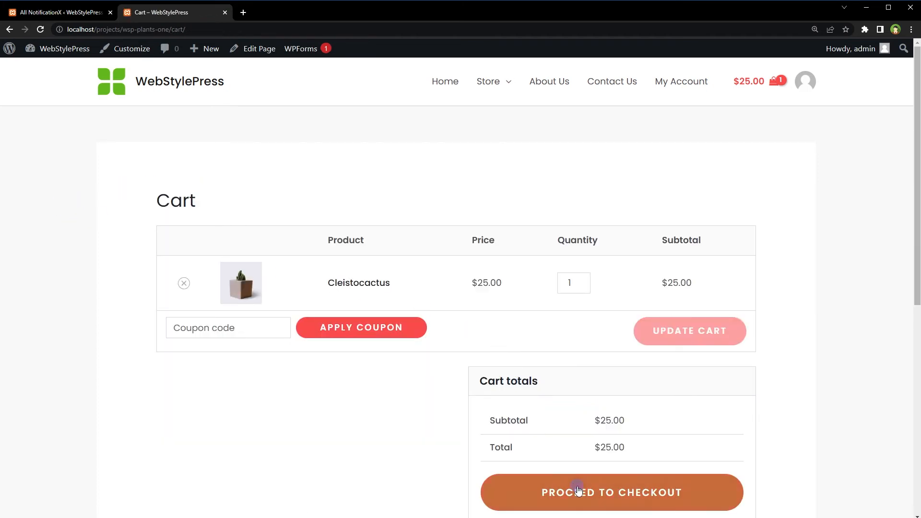
# - Proceed to checkout and place the test order with the prefilled billing details and cash on delivery
pyautogui.click(578, 490)
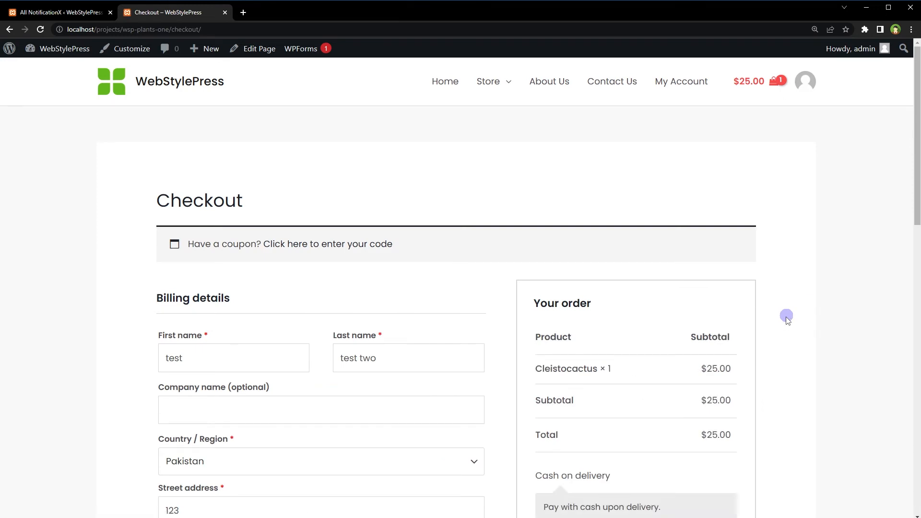
pyautogui.scroll(-5, 787, 320)
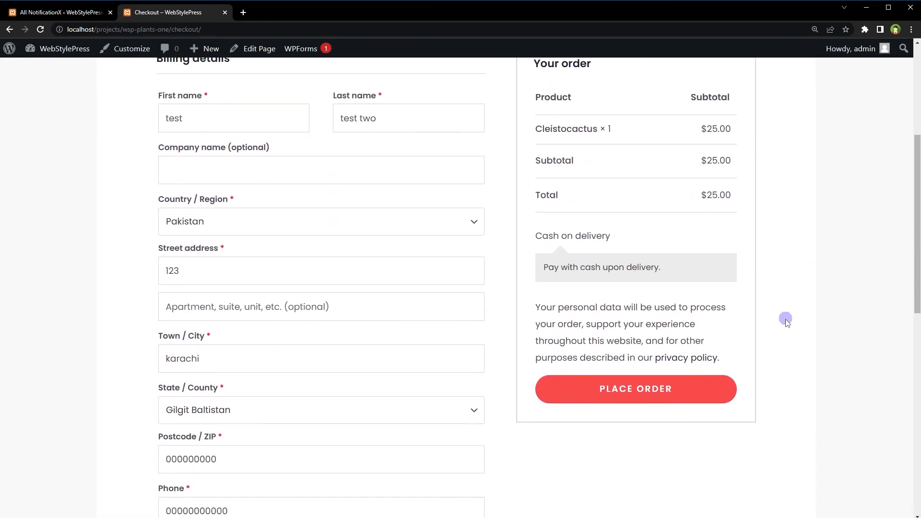
pyautogui.click(679, 388)
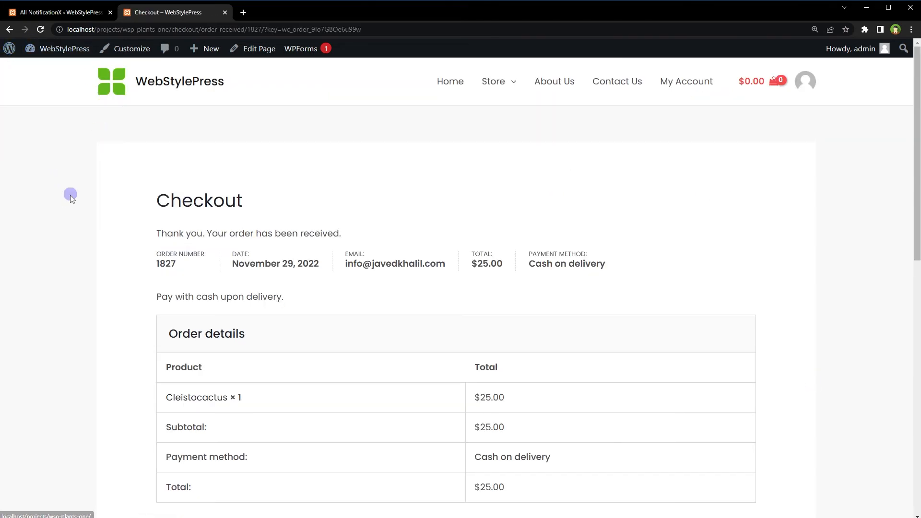
# - Open the store's home page in a new tab to check for the NotificationX sales popup
pyautogui.middleClick(449, 81)
pyautogui.click(281, 16)
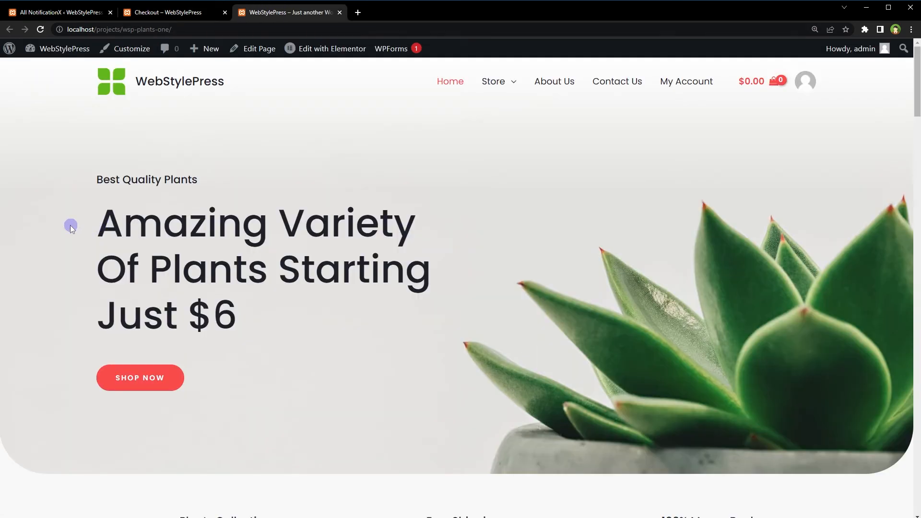
# - Open the Plants category on the store site and view the Aluminum Plant product page to check for the sales popup
pyautogui.moveTo(489, 86)
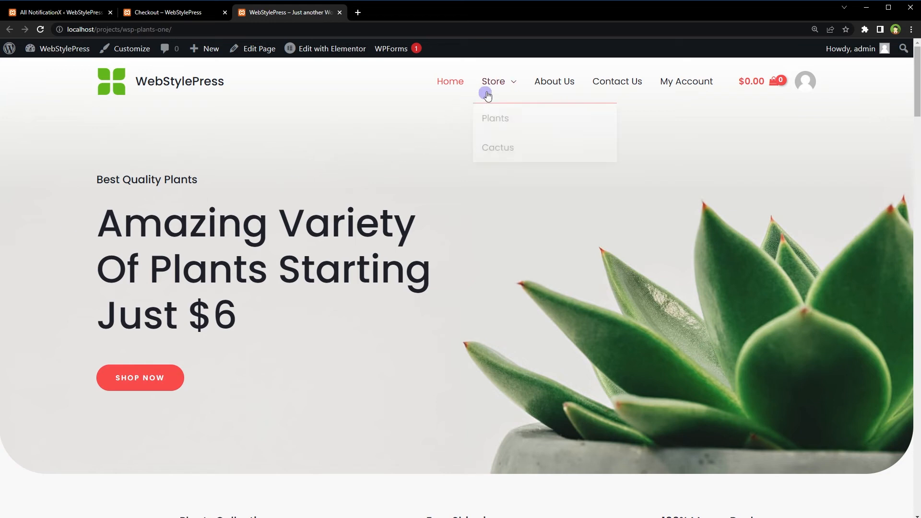
pyautogui.click(499, 115)
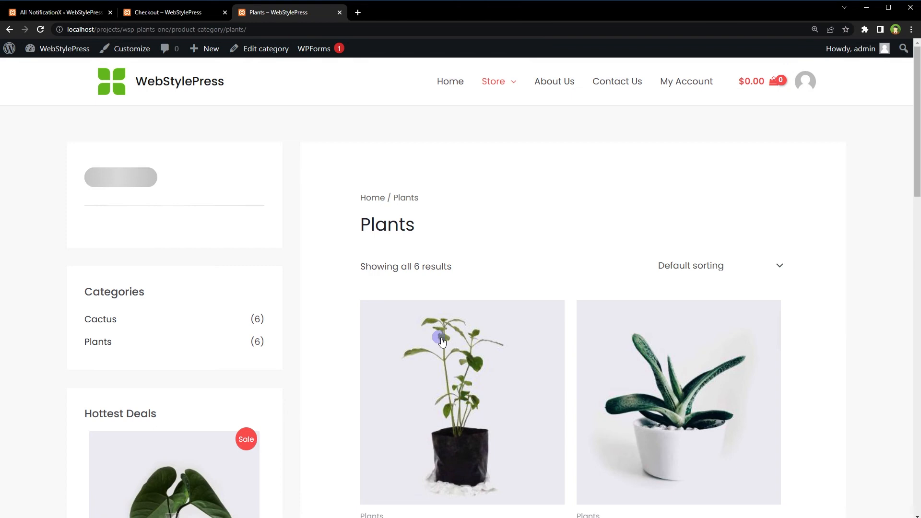
pyautogui.click(442, 342)
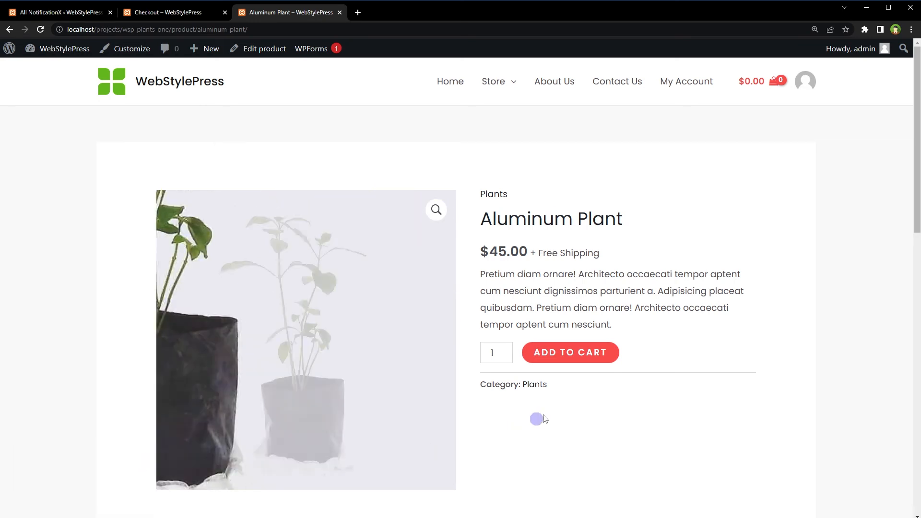
# - Return to the NotificationX admin list and open the Customize settings of the existing sales notification for editing
pyautogui.hotkey('ctrl', 'Tab')
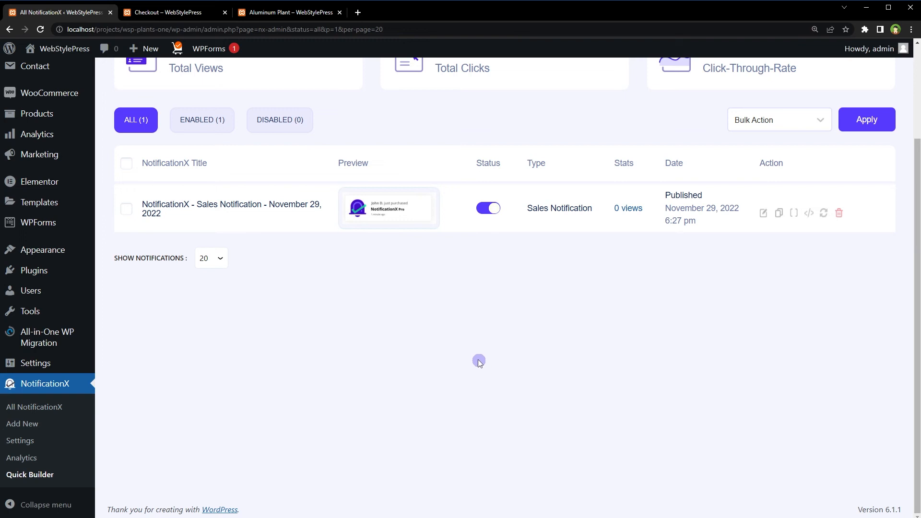
pyautogui.click(37, 407)
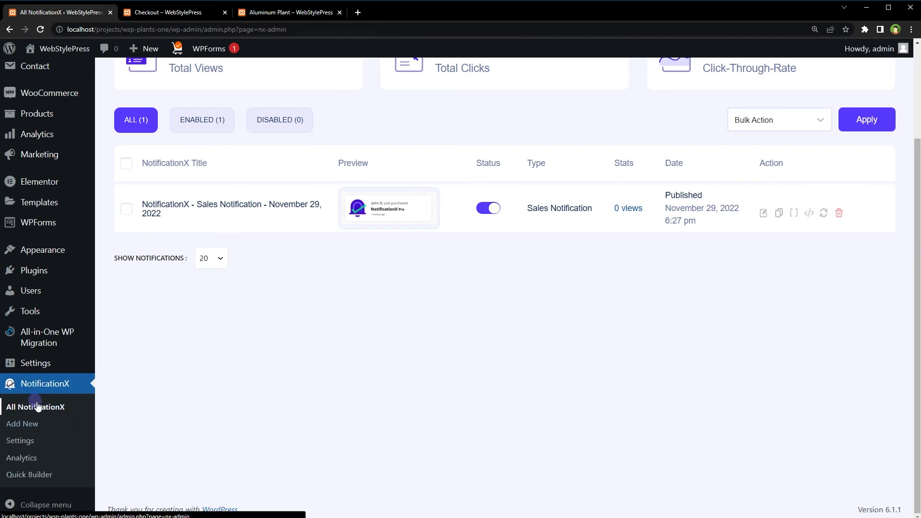
pyautogui.scroll(3, 374, 381)
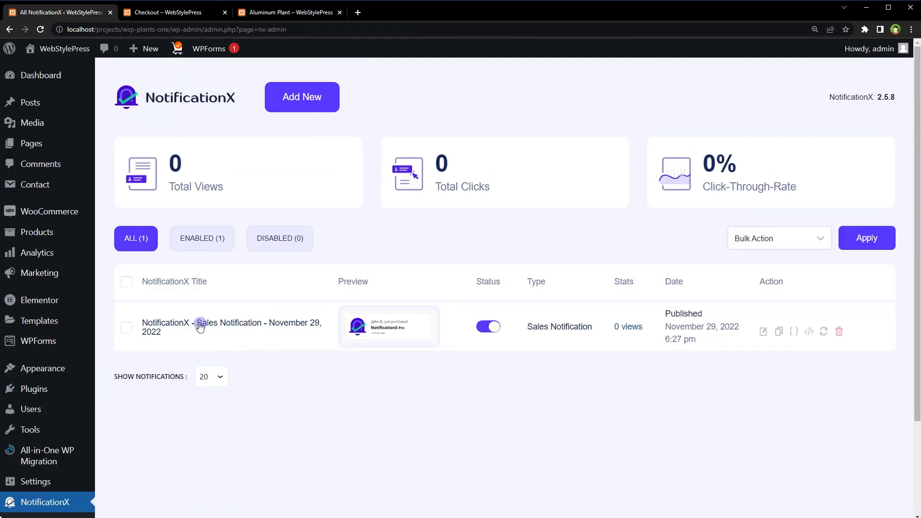
pyautogui.click(763, 331)
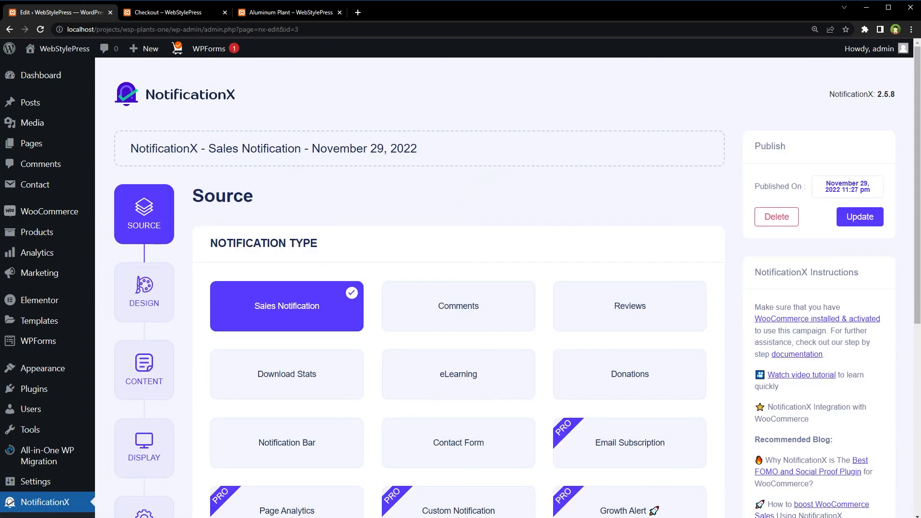
pyautogui.scroll(-4, 497, 321)
pyautogui.click(141, 302)
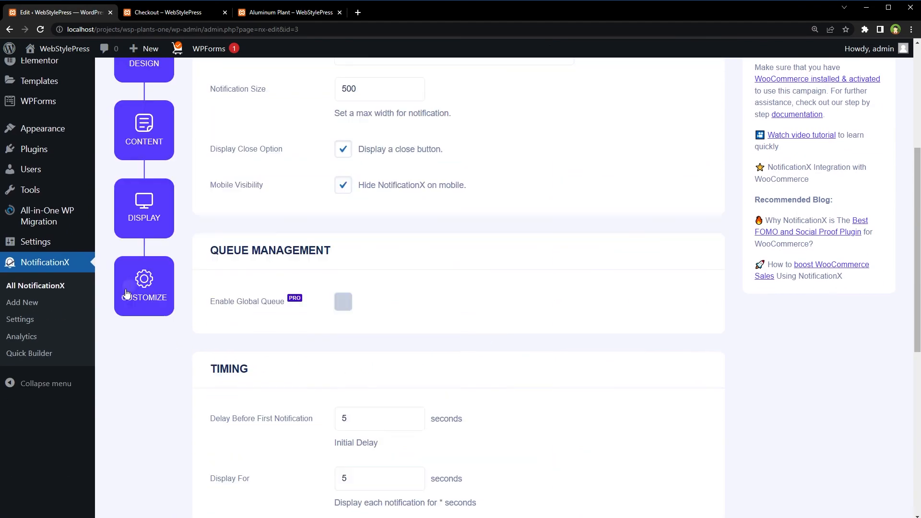
# - Examine the notification's timing settings: the delay before the first notification, the display duration and the delay between notifications
pyautogui.scroll(-2, 125, 419)
pyautogui.scroll(-4, 692, 341)
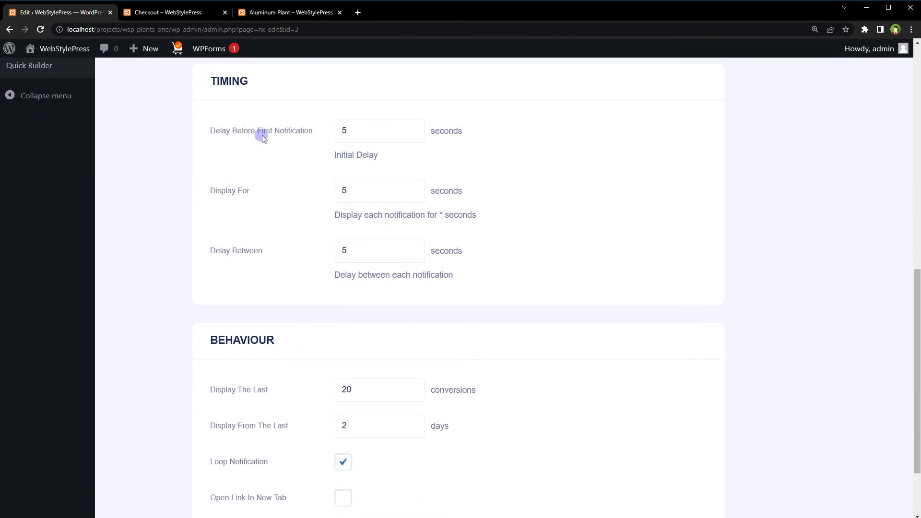
pyautogui.moveTo(360, 130); pyautogui.dragTo(303, 155)
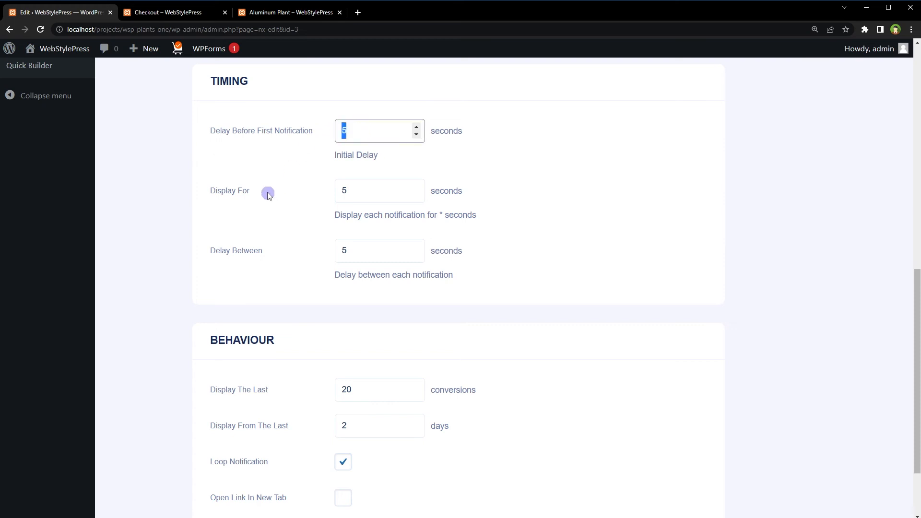
pyautogui.moveTo(266, 194); pyautogui.dragTo(201, 193)
pyautogui.moveTo(377, 193); pyautogui.dragTo(316, 194)
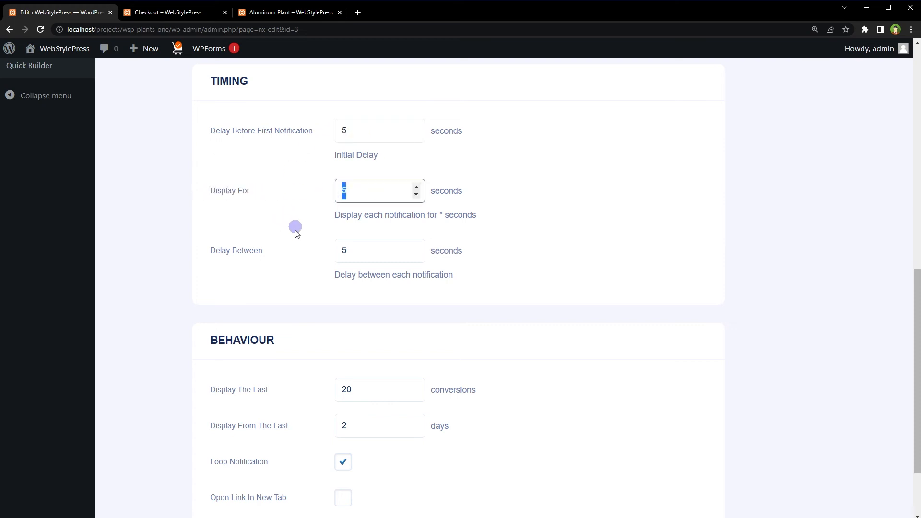
pyautogui.moveTo(272, 252); pyautogui.dragTo(178, 253)
pyautogui.click(235, 254)
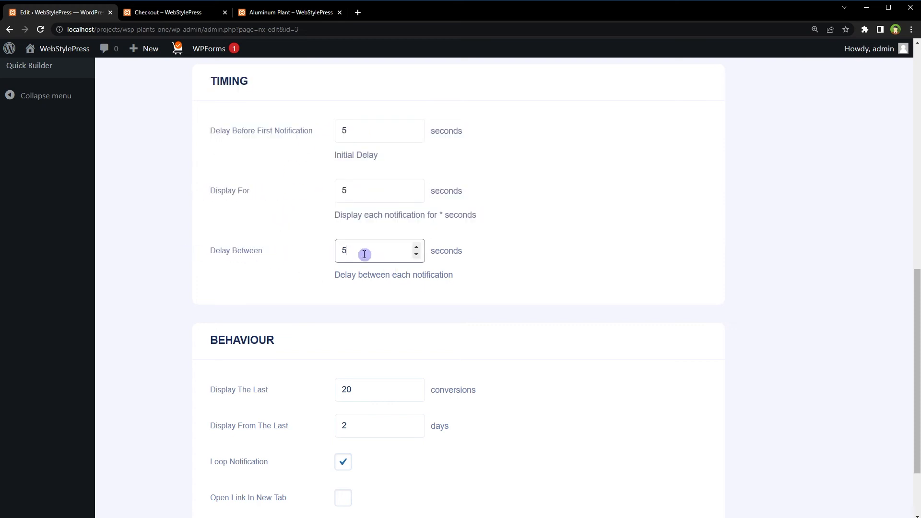
pyautogui.moveTo(364, 251); pyautogui.dragTo(300, 251)
# - Examine the notification's behaviour settings for the number of conversions, the range of days and notification looping
pyautogui.scroll(-2, 165, 319)
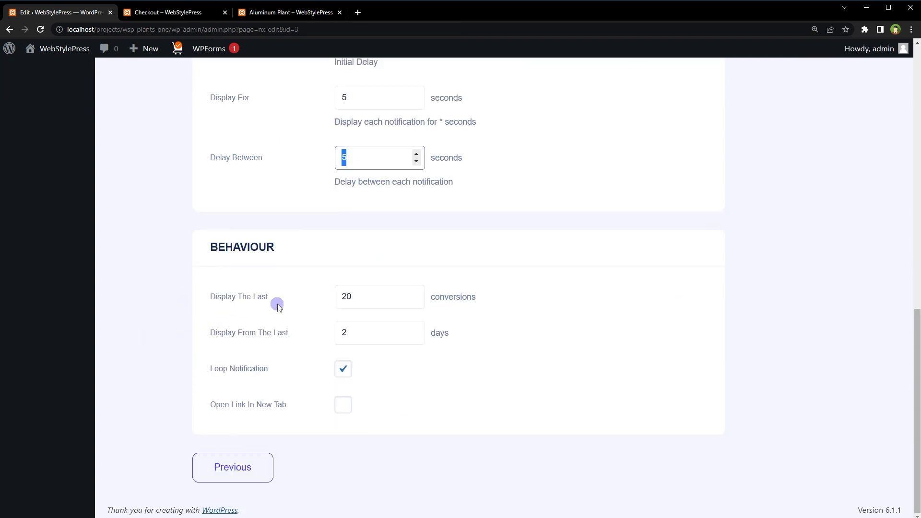
pyautogui.doubleClick(378, 297)
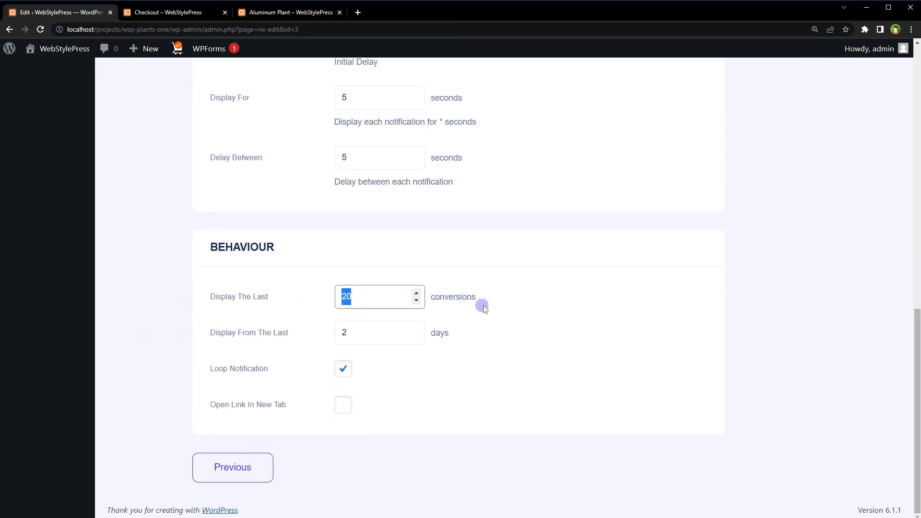
pyautogui.moveTo(289, 332); pyautogui.dragTo(185, 335)
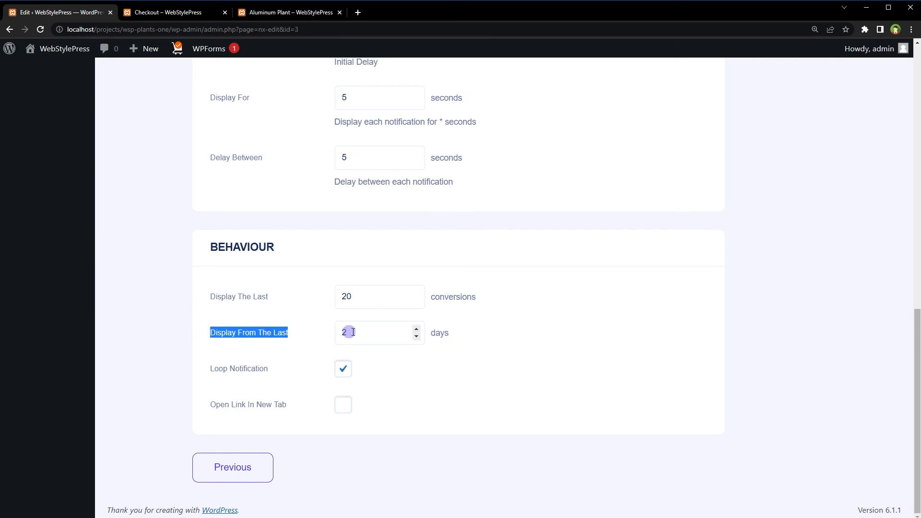
pyautogui.moveTo(364, 333); pyautogui.dragTo(165, 370)
pyautogui.click(167, 373)
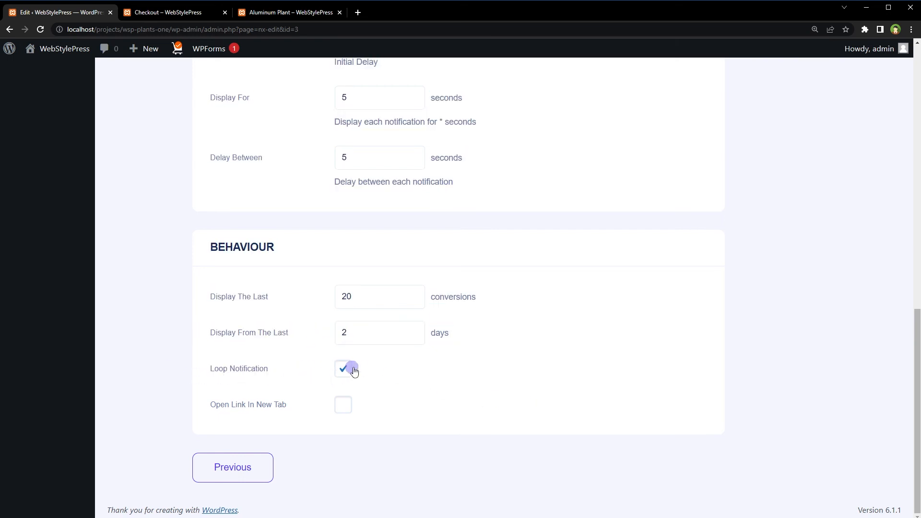
pyautogui.click(345, 371)
# - Update the sales notification and return to the list of all NotificationX notifications
pyautogui.scroll(15, 393, 392)
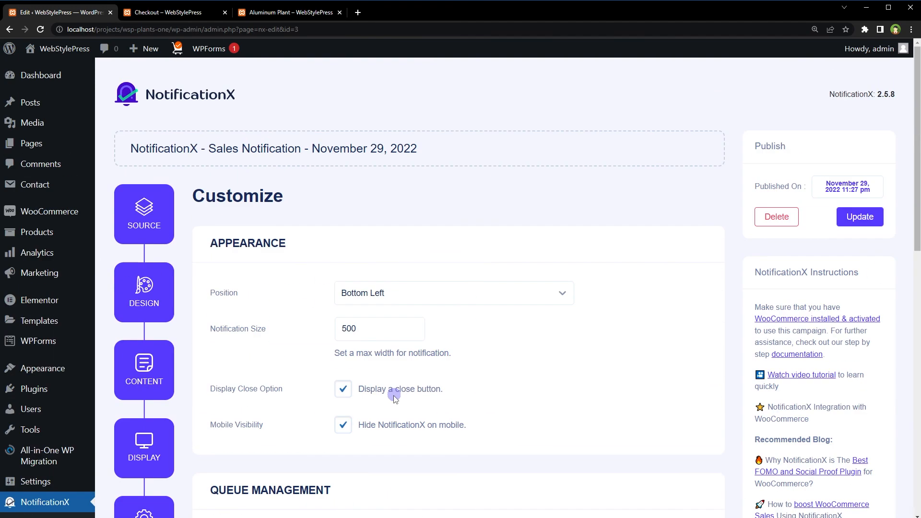
pyautogui.click(856, 223)
pyautogui.scroll(-5, 556, 297)
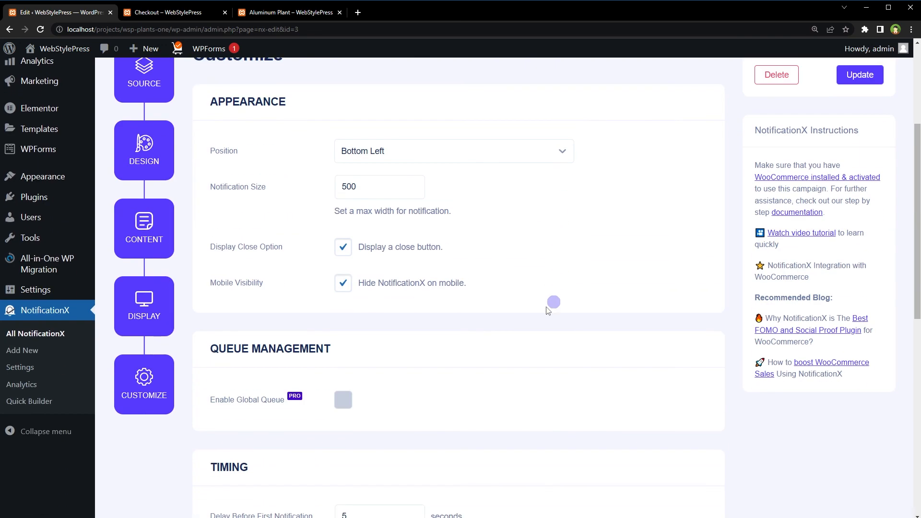
pyautogui.click(72, 334)
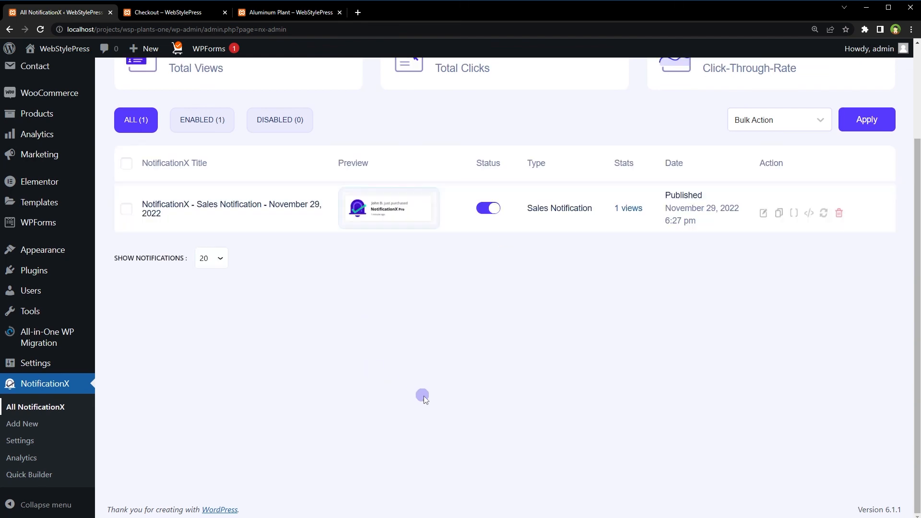
pyautogui.scroll(3, 424, 396)
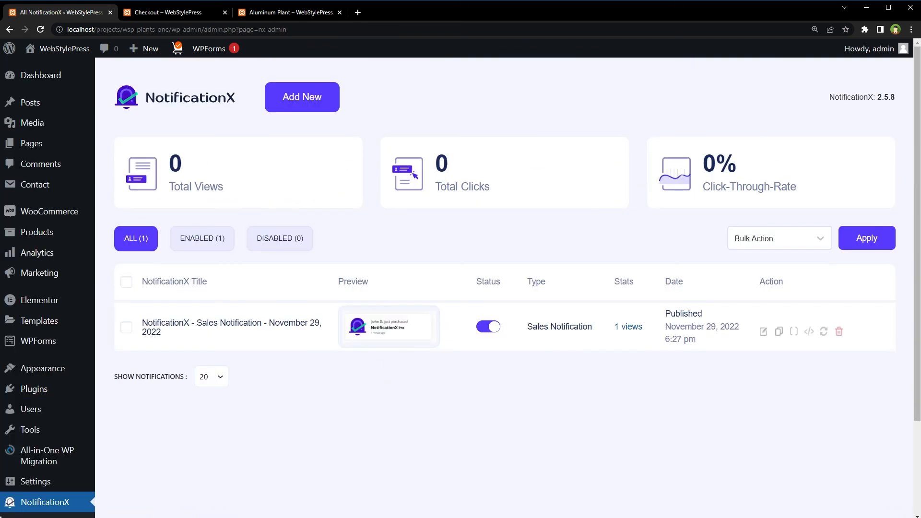